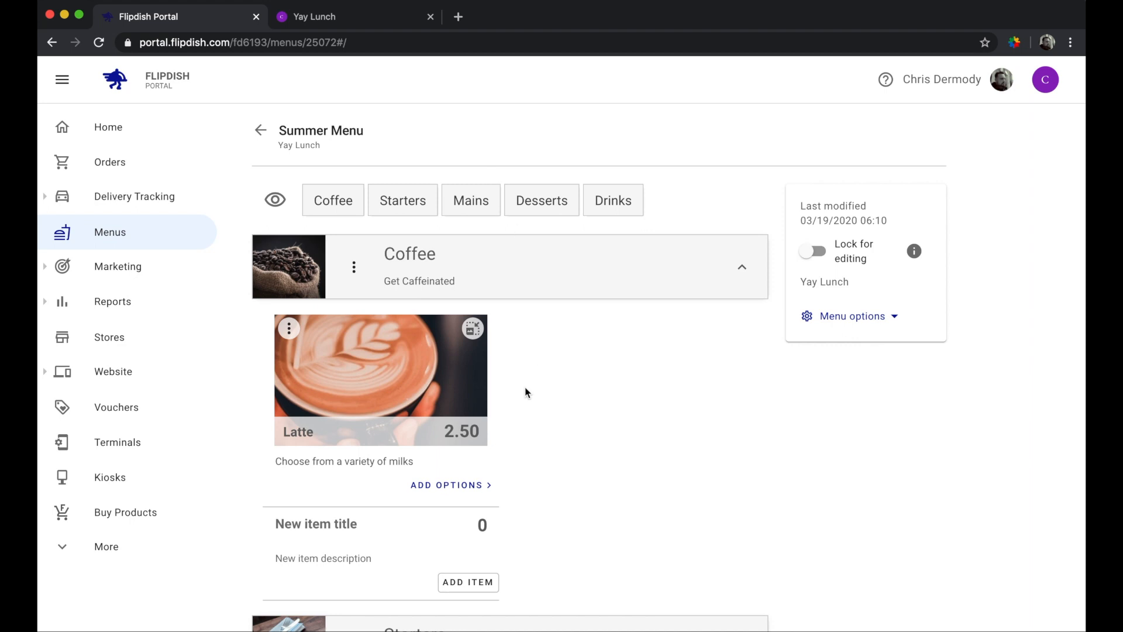
- Add one Latte at €2.50 to the Yay Lunch basket, then return to the Portal menu editor
{"action": "left_click", "coordinate": [312, 17]}
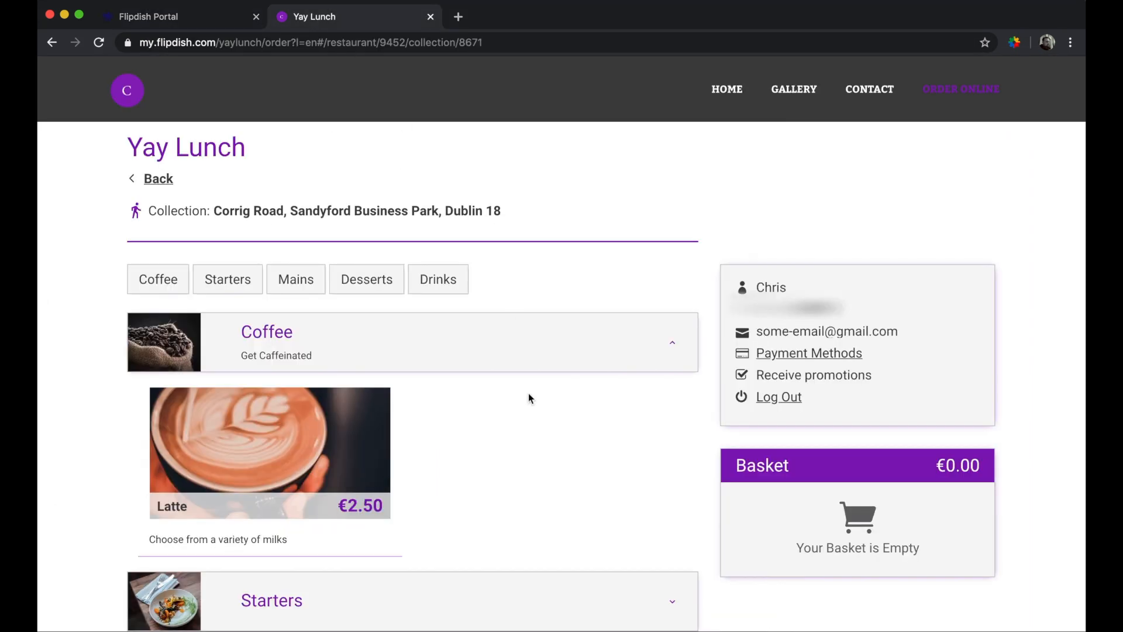
{"action": "scroll", "coordinate": [521, 439], "scroll_direction": "down", "scroll_amount": 2}
{"action": "left_click", "coordinate": [269, 386]}
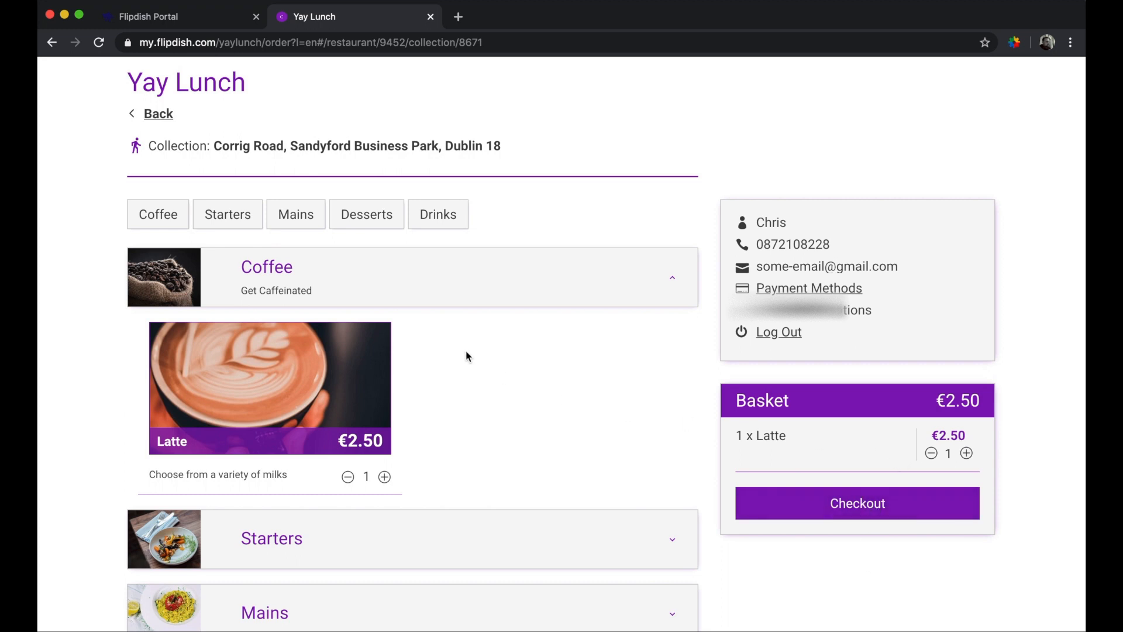
{"action": "left_click", "coordinate": [195, 21]}
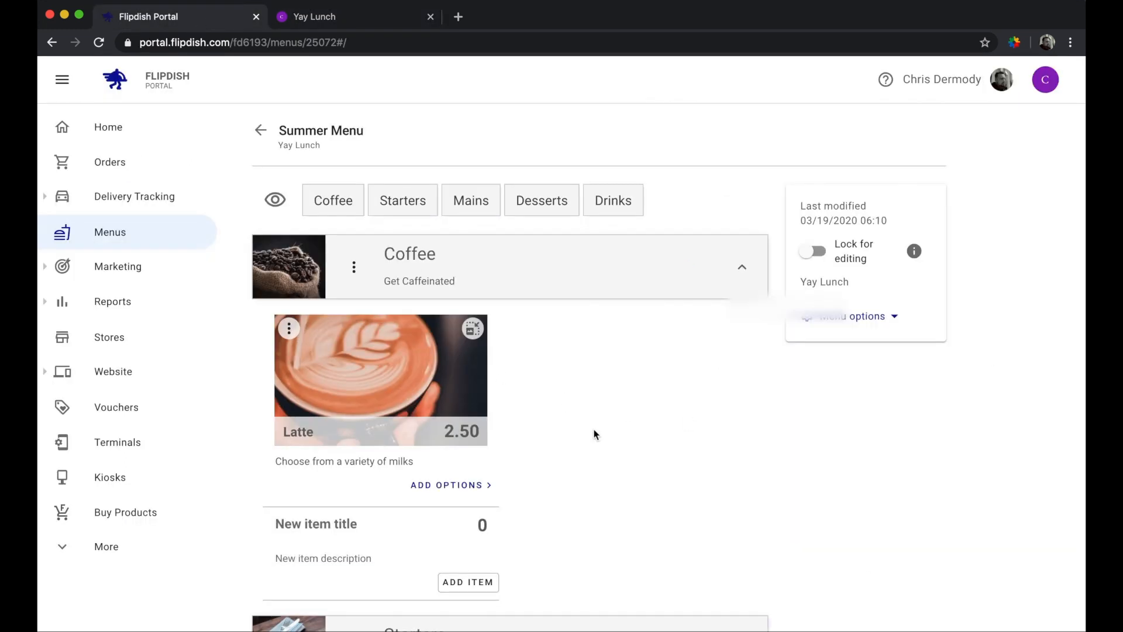
{"action": "left_click", "coordinate": [276, 461]}
{"action": "left_click_drag", "start_coordinate": [275, 461], "coordinate": [447, 473]}
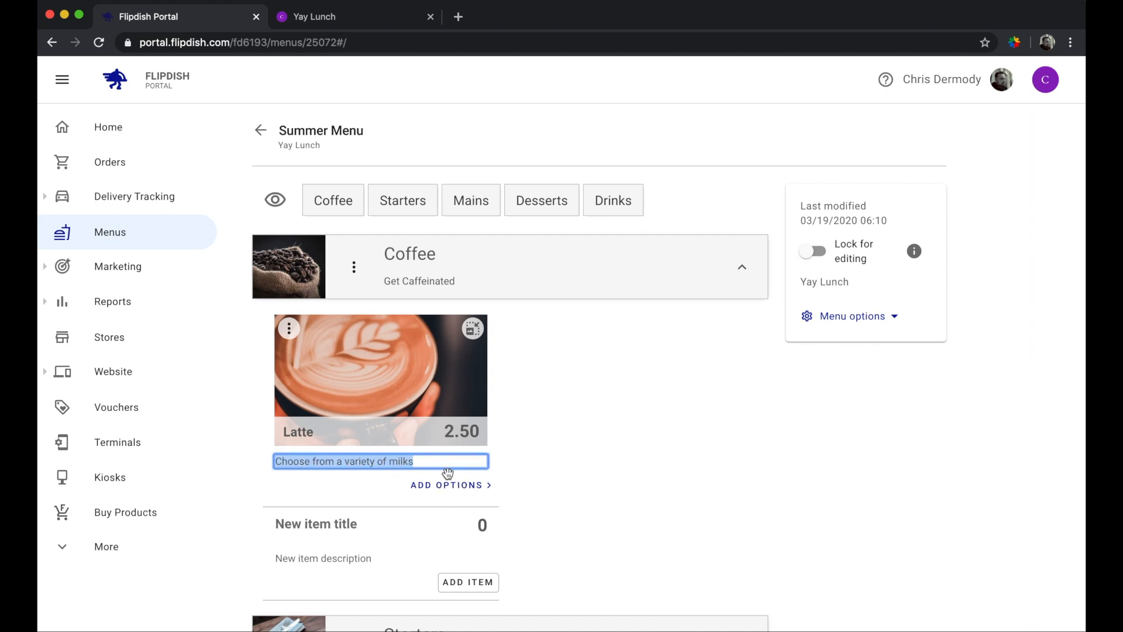
{"action": "left_click", "coordinate": [564, 469]}
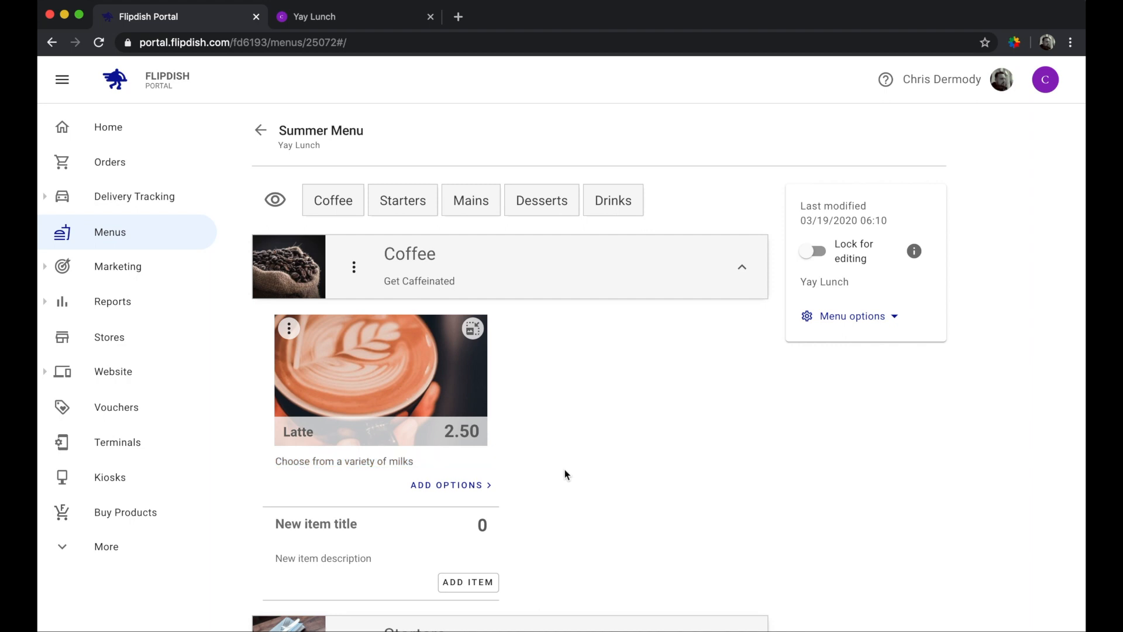
- Create a new option set named Milk on the Latte
{"action": "left_click", "coordinate": [462, 489]}
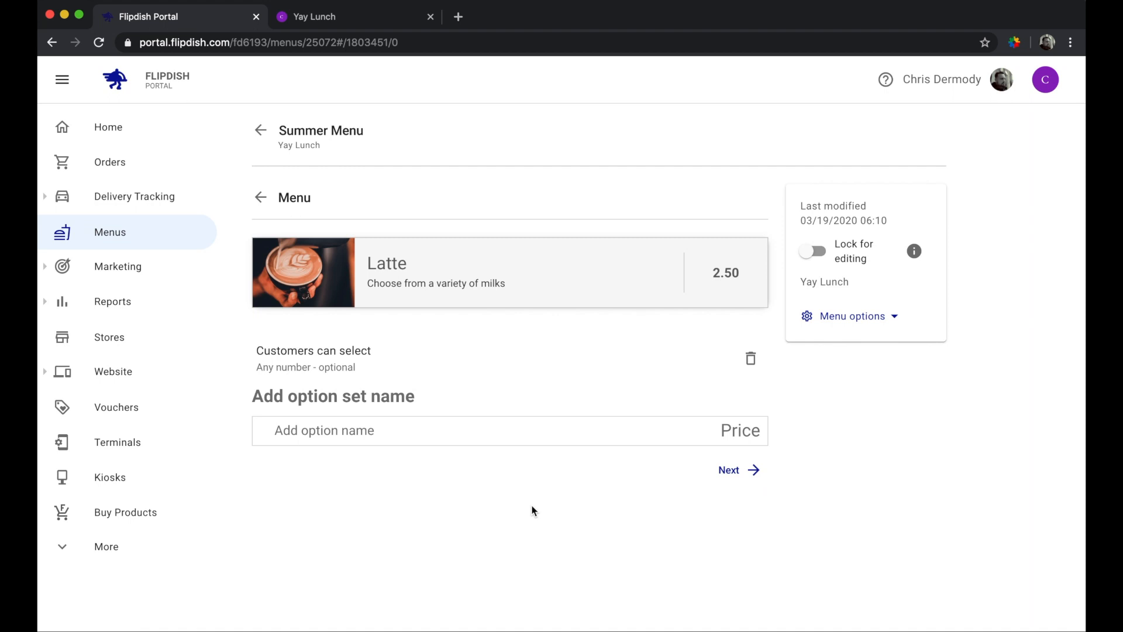
{"action": "left_click", "coordinate": [332, 394]}
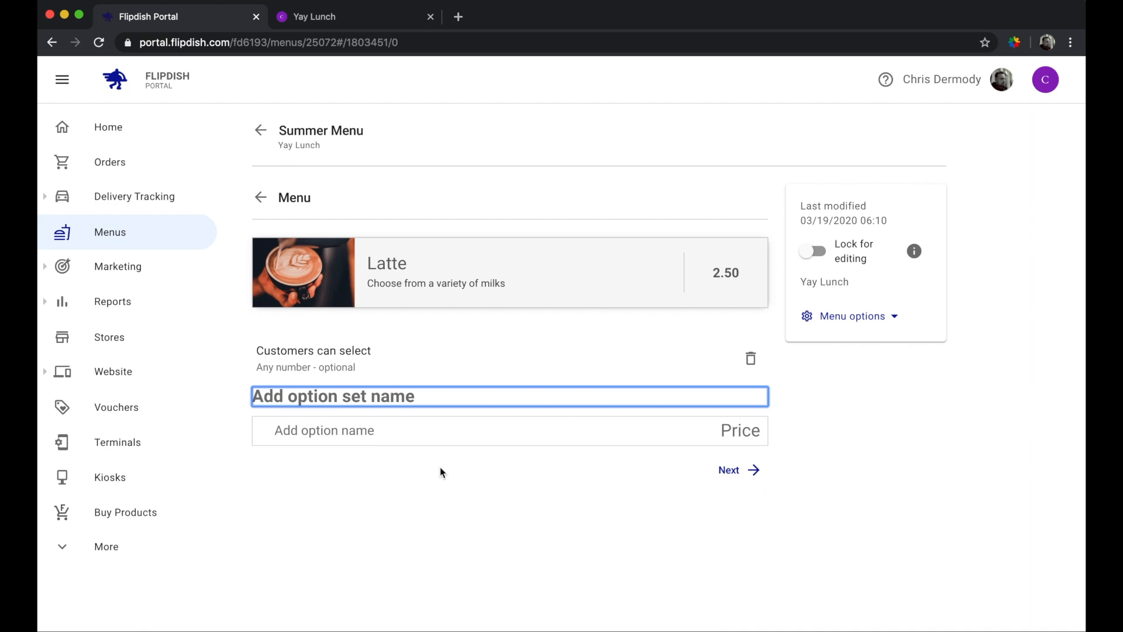
{"action": "type", "text": "Milk"}
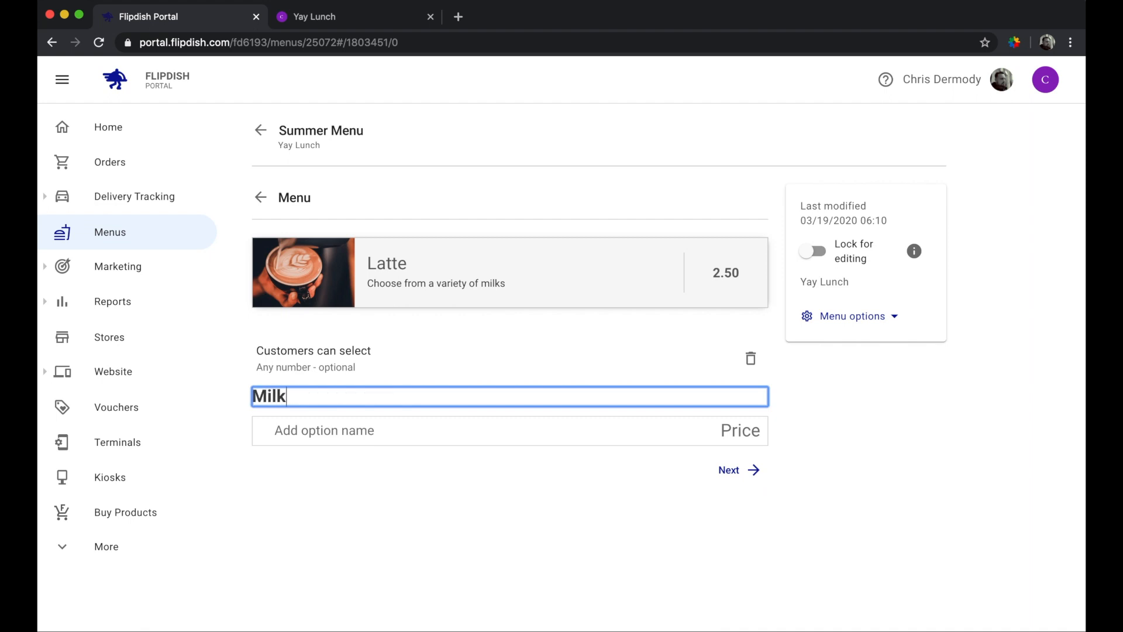
{"action": "left_click", "coordinate": [466, 504]}
- Add Full Fat (Normal) and Semi-Skimmed (Light) as free milk options
{"action": "left_click", "coordinate": [343, 433]}
{"action": "type", "text": "Full Fat (Normal)"}
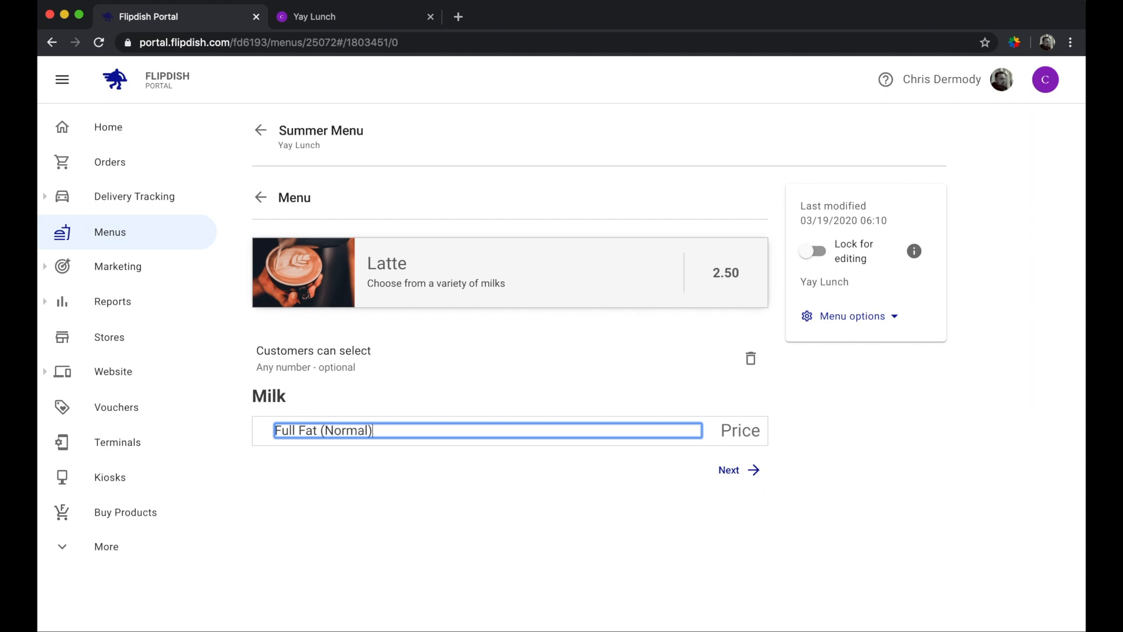
{"action": "key", "text": "Return"}
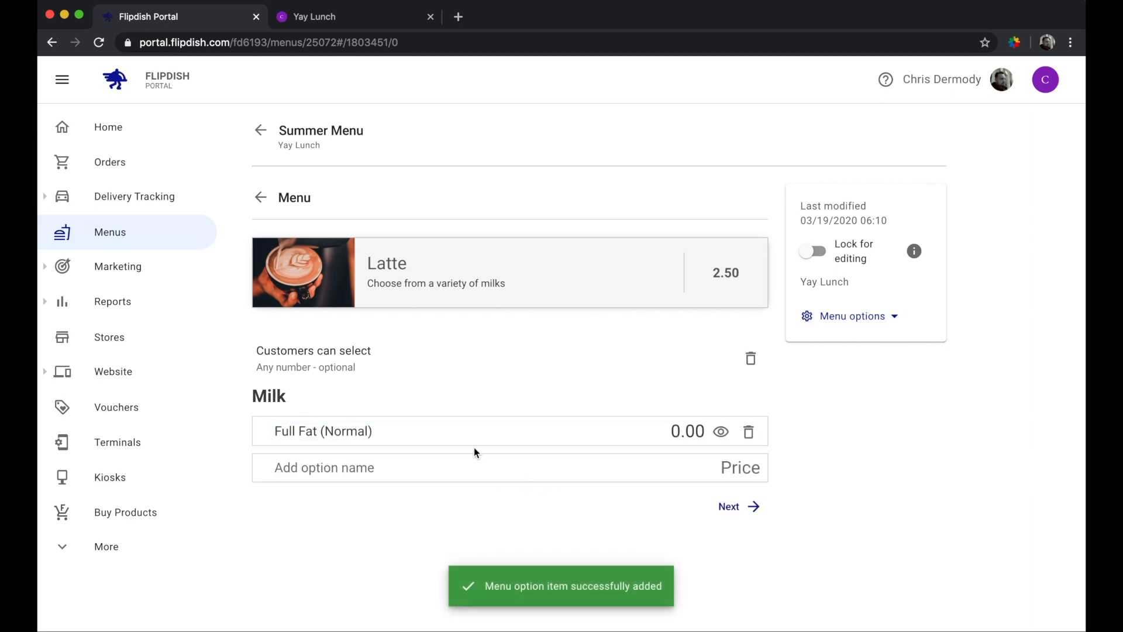
{"action": "left_click", "coordinate": [406, 470]}
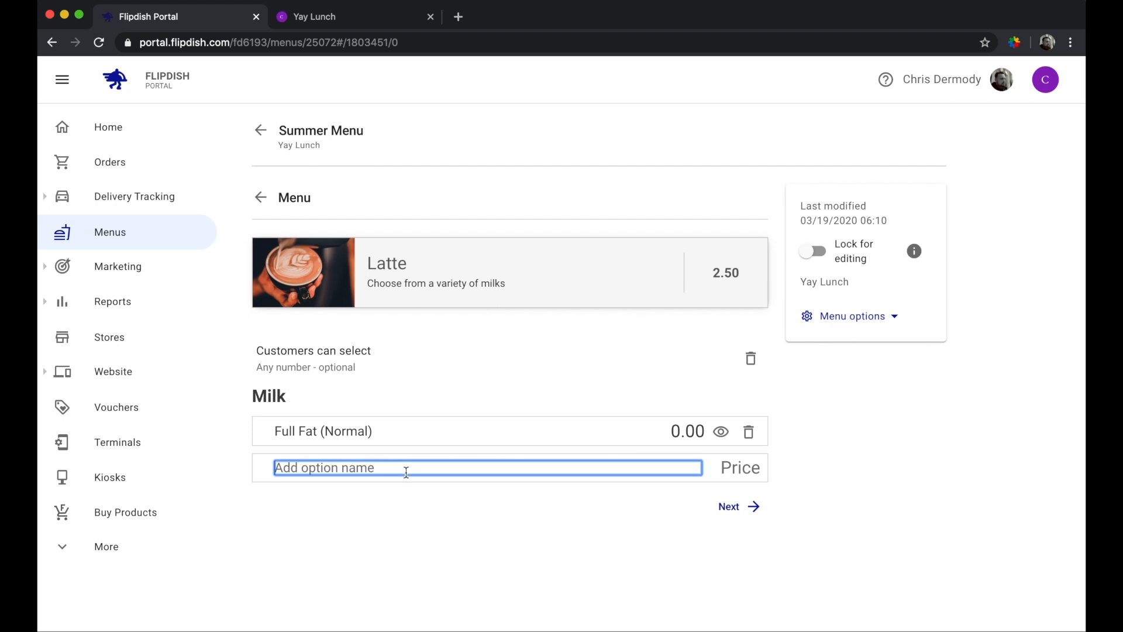
{"action": "type", "text": "Semi-Ski"}
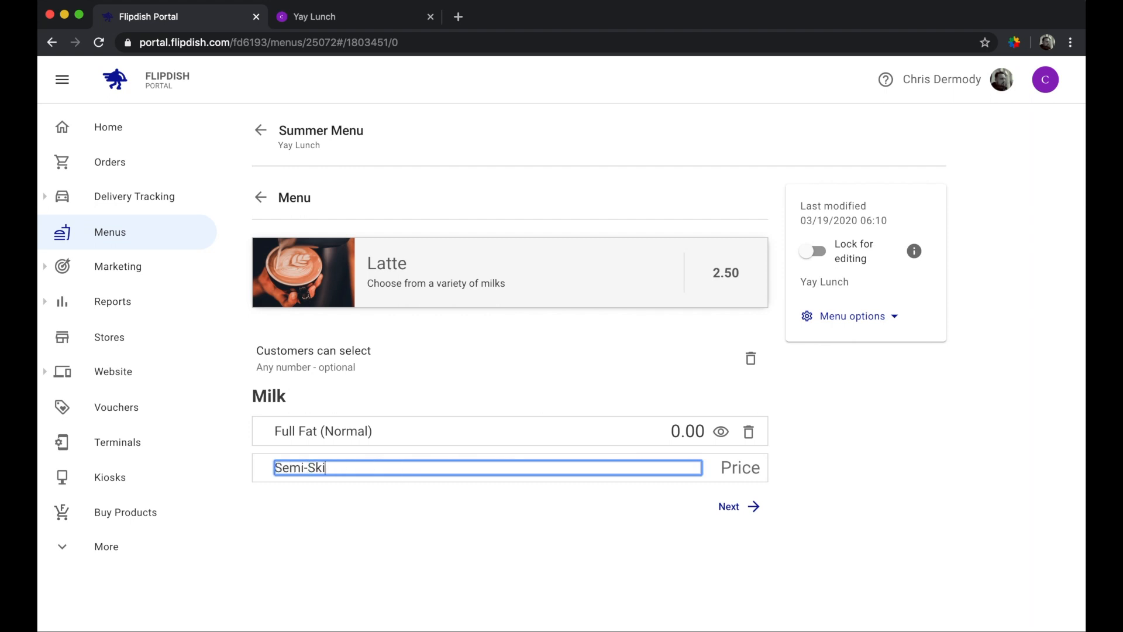
{"action": "type", "text": "mmed (Light)"}
{"action": "left_click", "coordinate": [462, 526]}
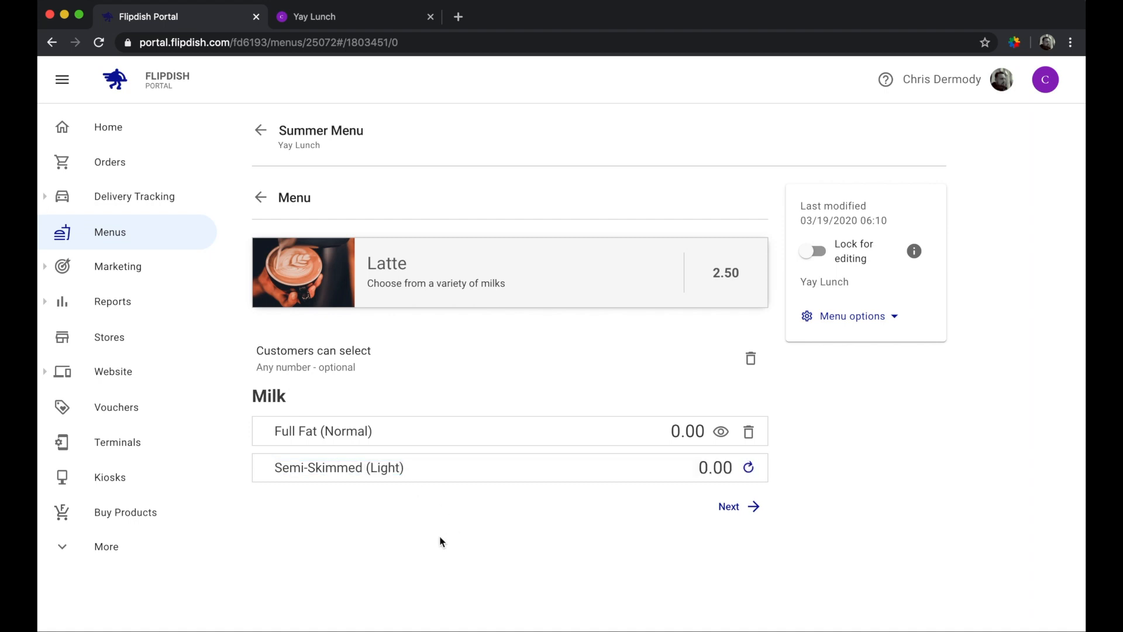
- Add an Almond milk option priced at 0.50
{"action": "left_click", "coordinate": [338, 507]}
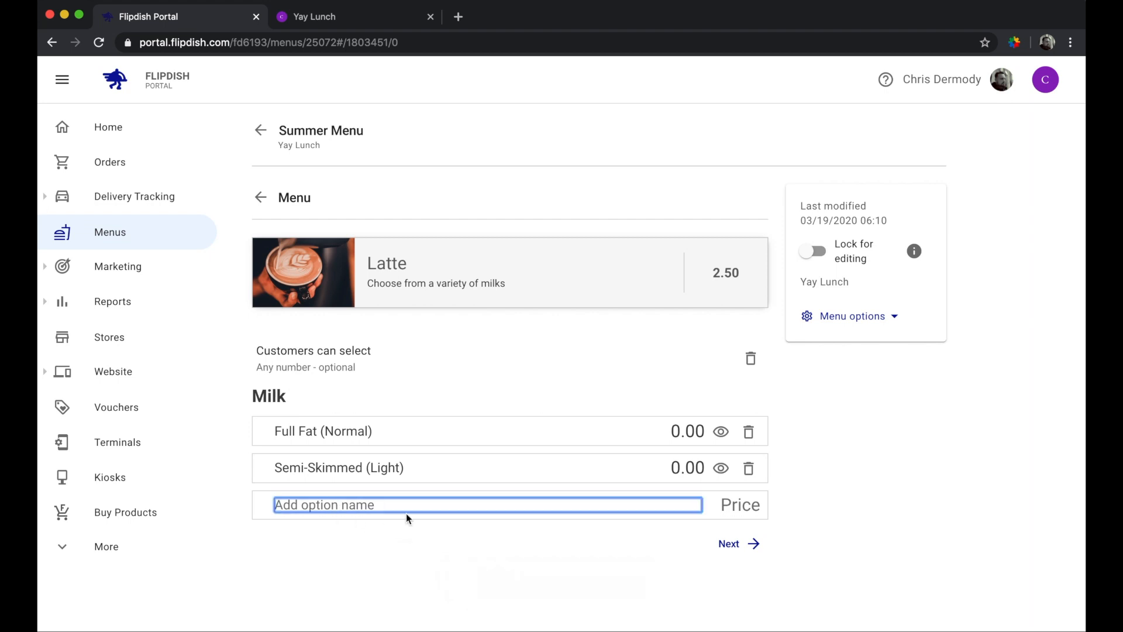
{"action": "type", "text": "Almond M"}
{"action": "key", "text": "BackSpace"}
{"action": "key", "text": "BackSpace"}
{"action": "key", "text": "Return"}
{"action": "left_click", "coordinate": [698, 505]}
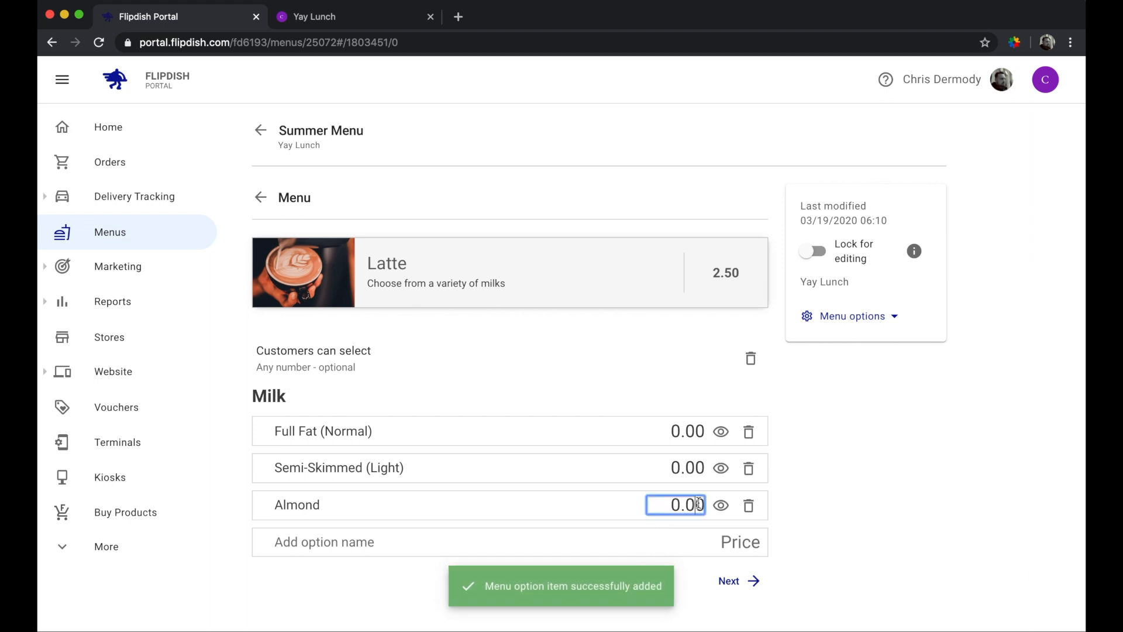
{"action": "key", "text": "BackSpace"}
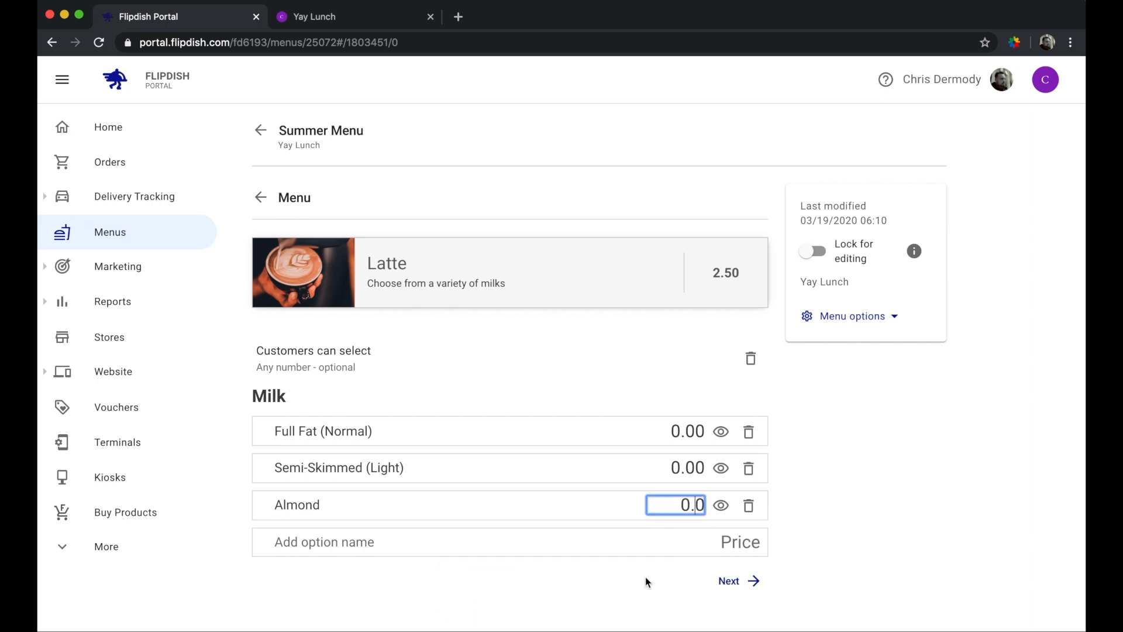
{"action": "type", "text": "5"}
{"action": "left_click", "coordinate": [663, 580]}
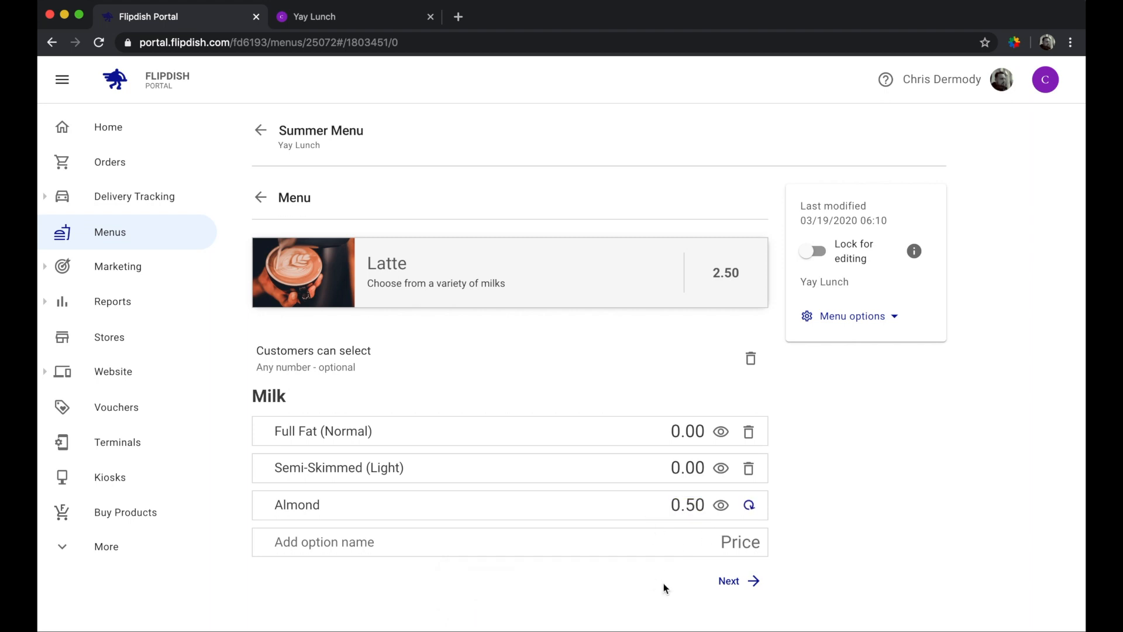
- Add an Oat milk option priced at 0.75
{"action": "left_click", "coordinate": [451, 547]}
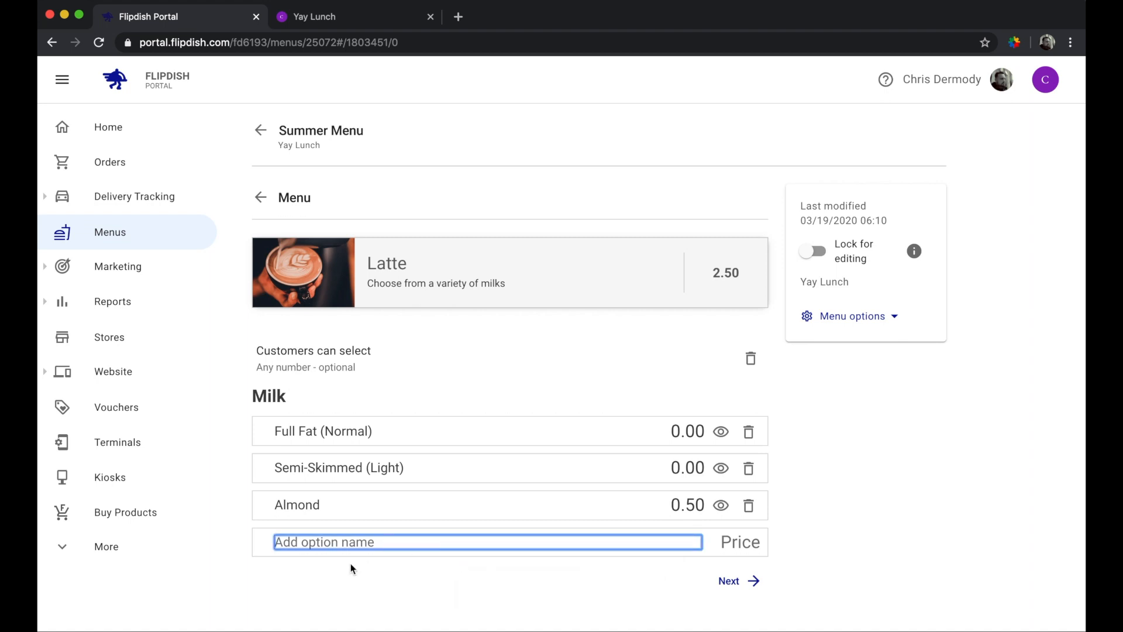
{"action": "type", "text": "Oat"}
{"action": "key", "text": "Return"}
{"action": "left_click", "coordinate": [701, 551]}
{"action": "key", "text": "BackSpace"}
{"action": "key", "text": "BackSpace"}
{"action": "key", "text": "BackSpace"}
{"action": "key", "text": "BackSpace"}
{"action": "type", "text": "0.75"}
{"action": "left_click", "coordinate": [852, 525]}
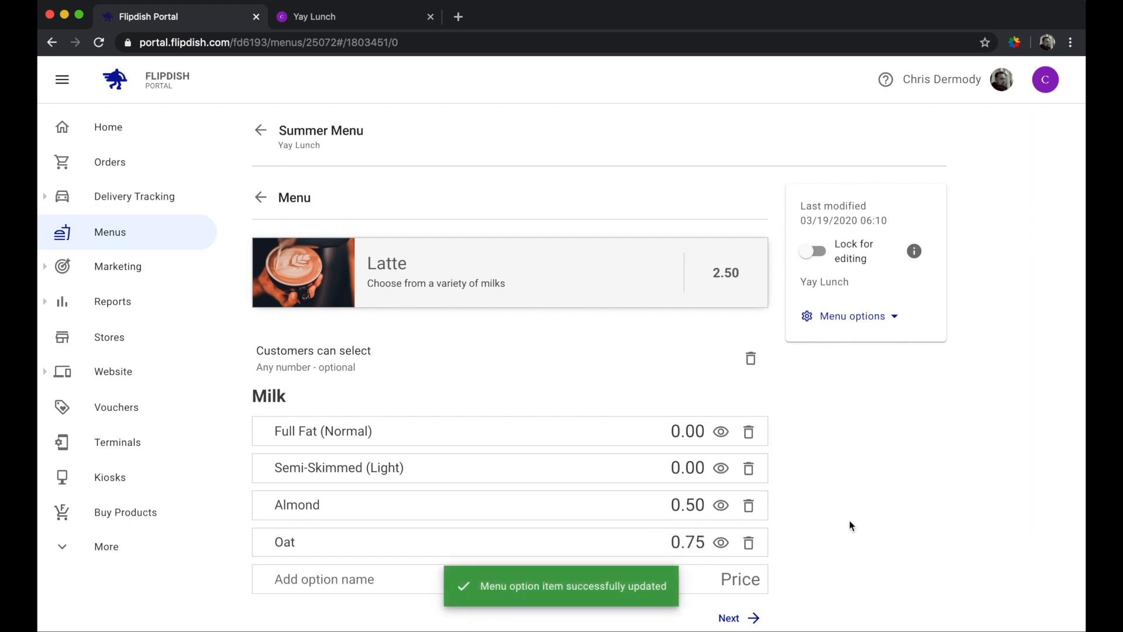
- Set the Milk selection rule to 'One item - required', then return to the Yay Lunch page
{"action": "scroll", "coordinate": [530, 461], "scroll_direction": "down", "scroll_amount": 2}
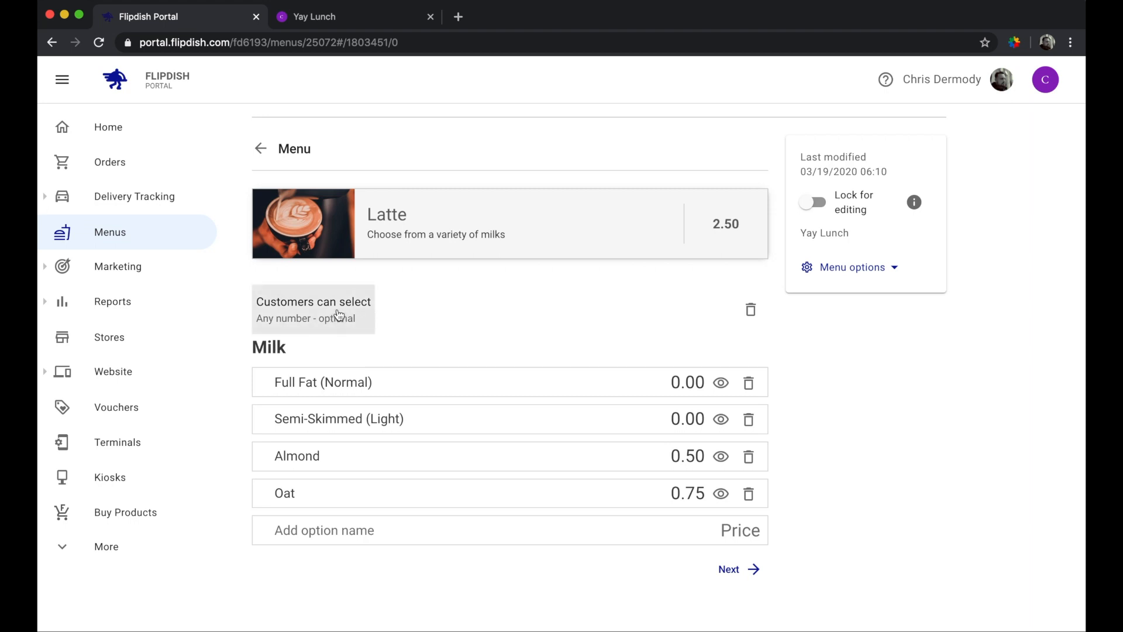
{"action": "left_click", "coordinate": [342, 318]}
{"action": "left_click", "coordinate": [428, 316]}
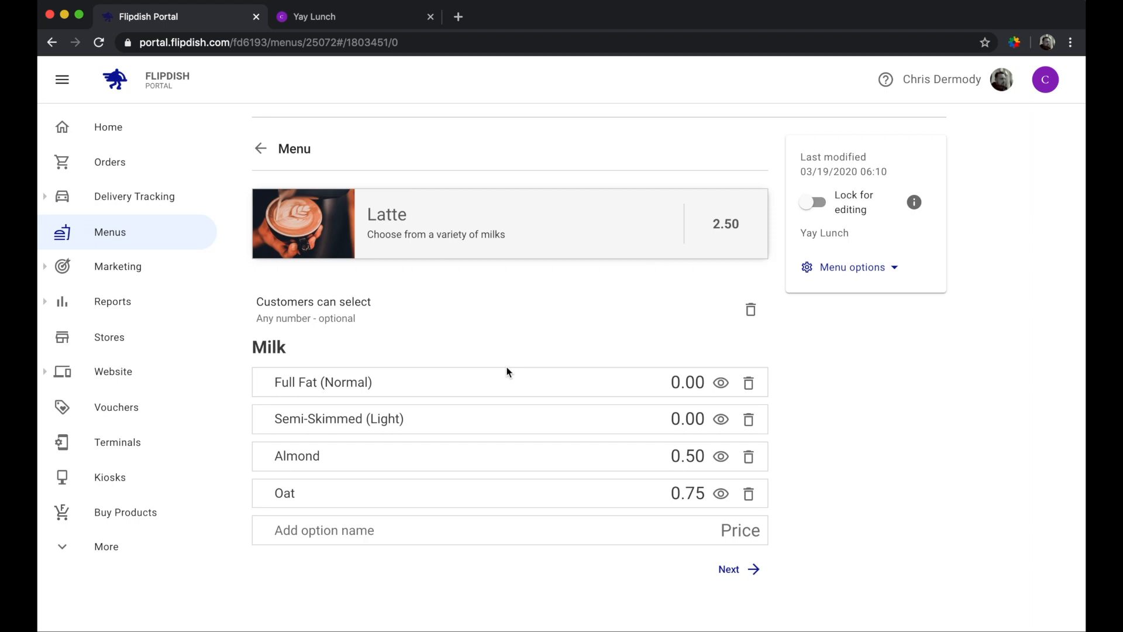
{"action": "left_click", "coordinate": [344, 320]}
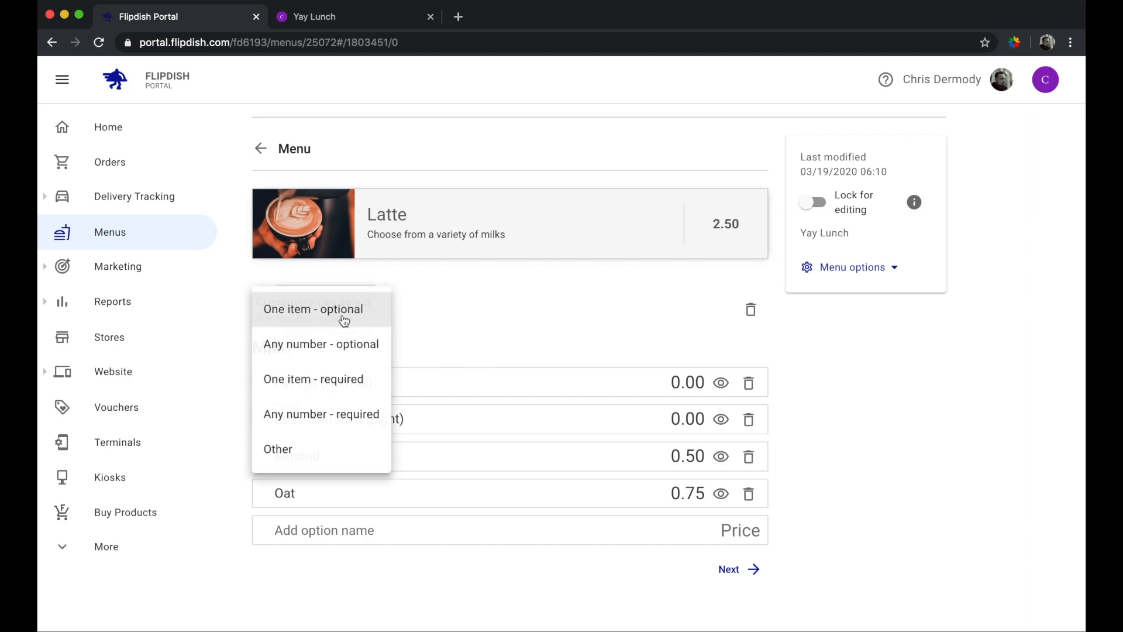
{"action": "left_click", "coordinate": [354, 384]}
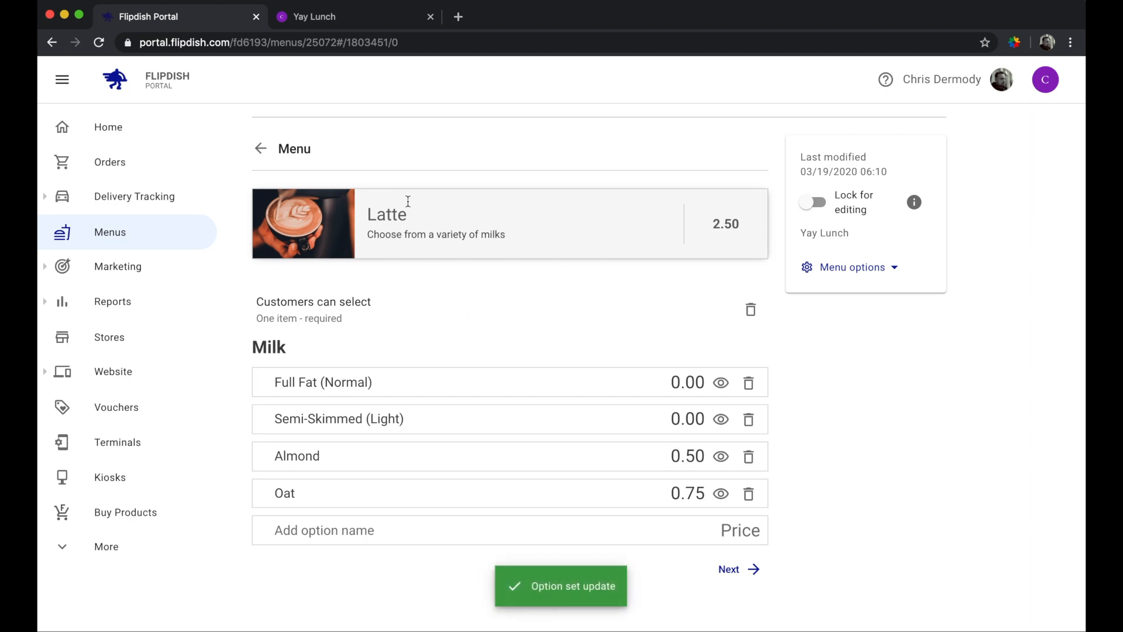
{"action": "left_click", "coordinate": [324, 17]}
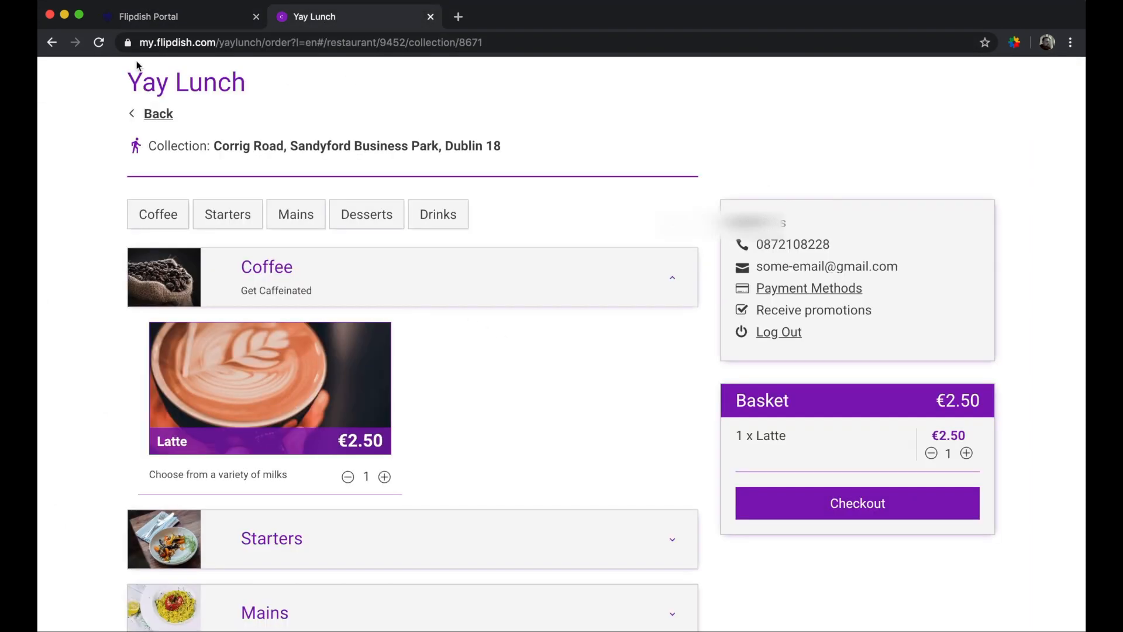
- Empty the basket, reload Yay Lunch, and open the Latte to see its Milk choices
{"action": "left_click", "coordinate": [931, 454]}
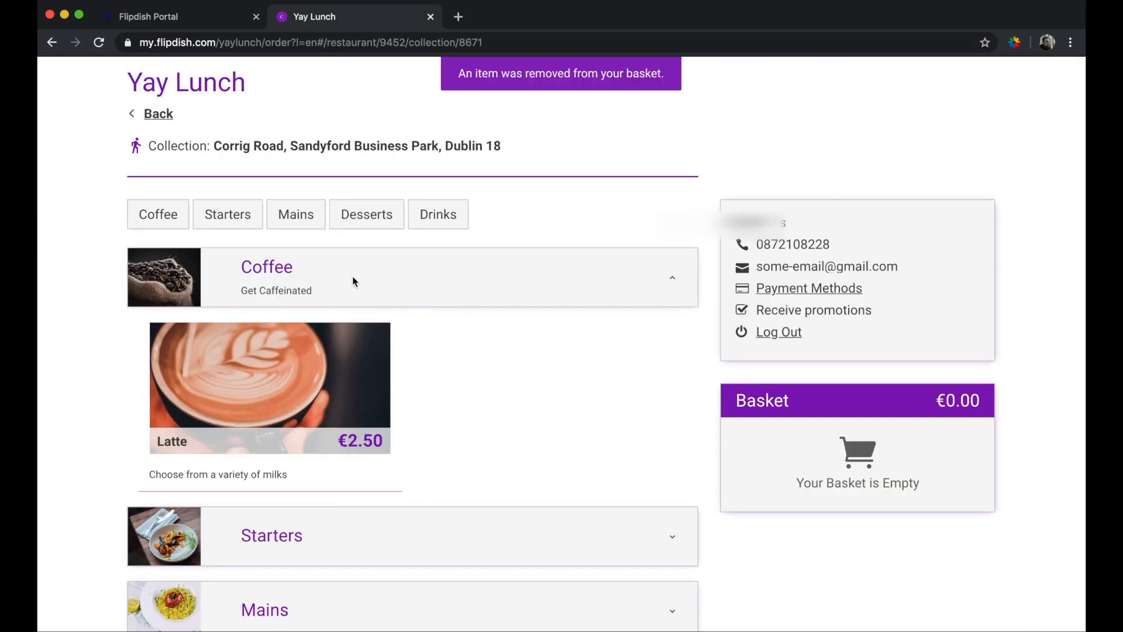
{"action": "left_click", "coordinate": [99, 42]}
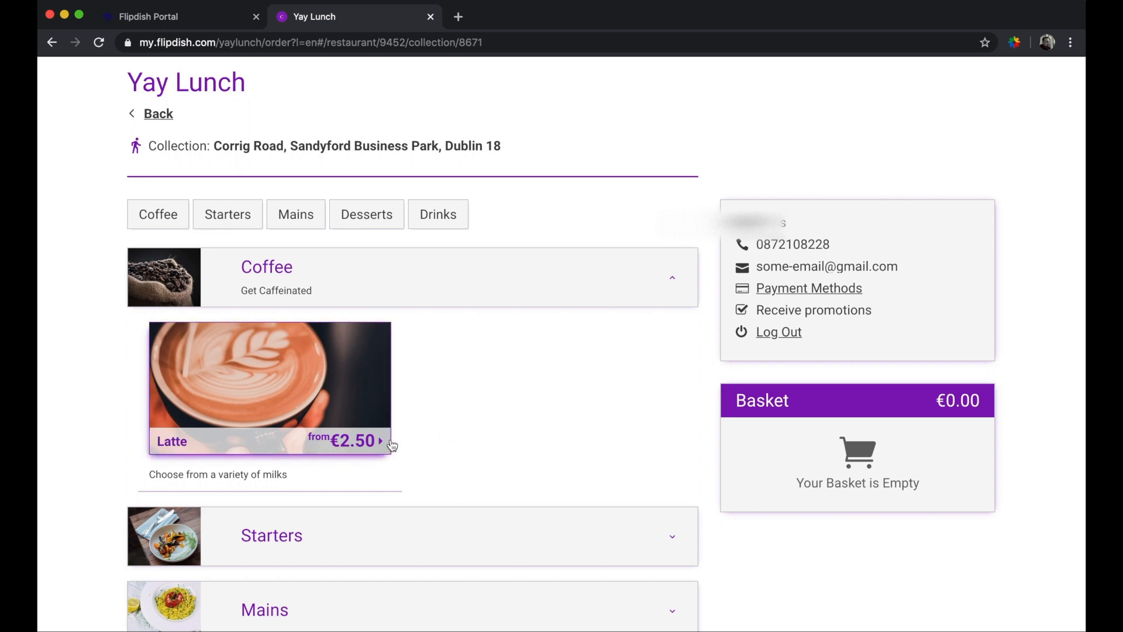
{"action": "left_click", "coordinate": [345, 424]}
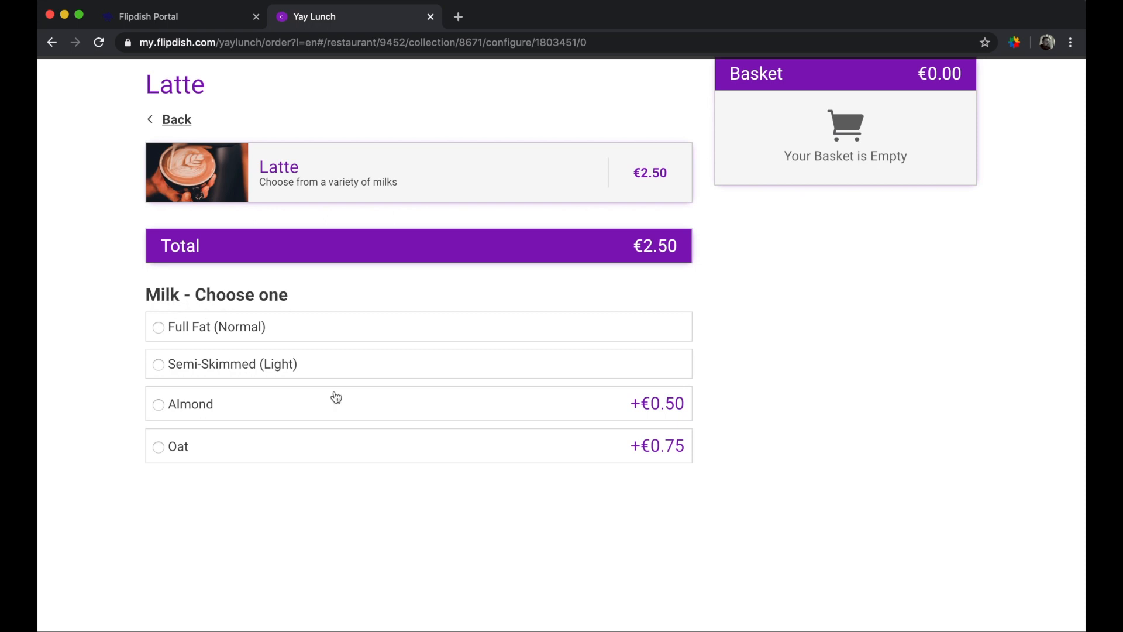
- Add a Full Fat Latte (€2.50) and an Almond Latte (€3.00), totalling €5.50
{"action": "scroll", "coordinate": [392, 548], "scroll_direction": "up", "scroll_amount": 1}
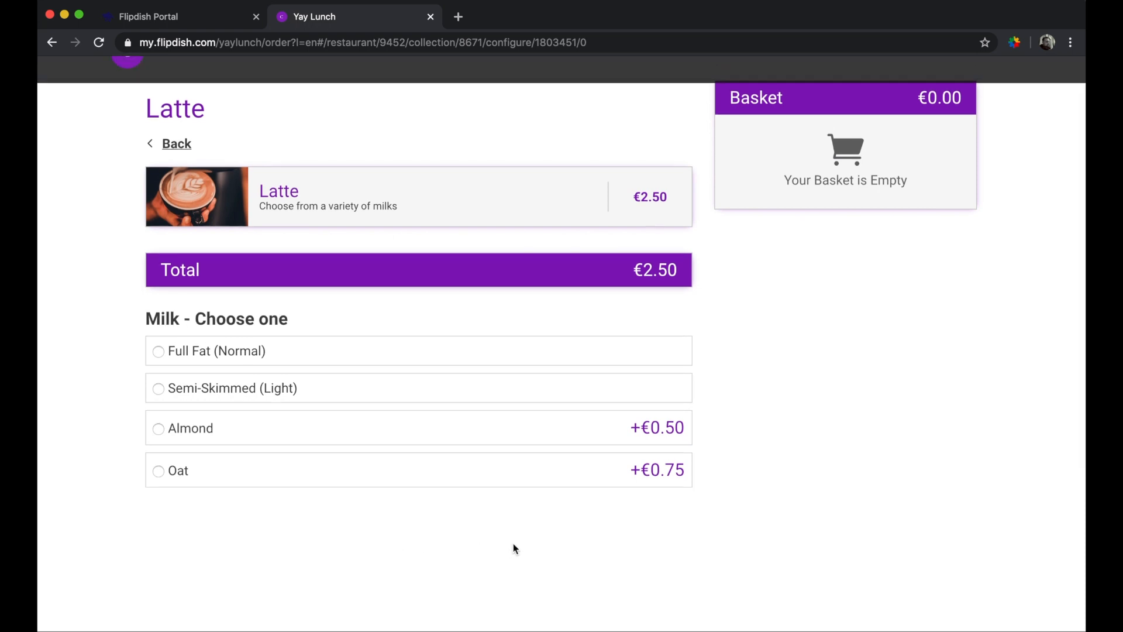
{"action": "left_click", "coordinate": [252, 354]}
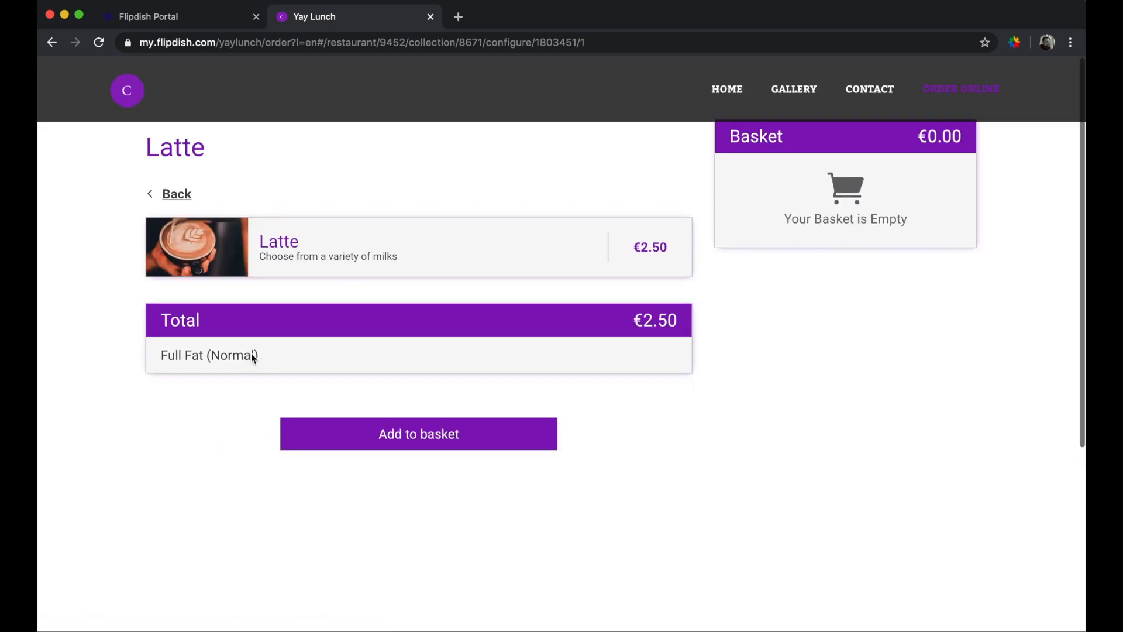
{"action": "left_click", "coordinate": [426, 433]}
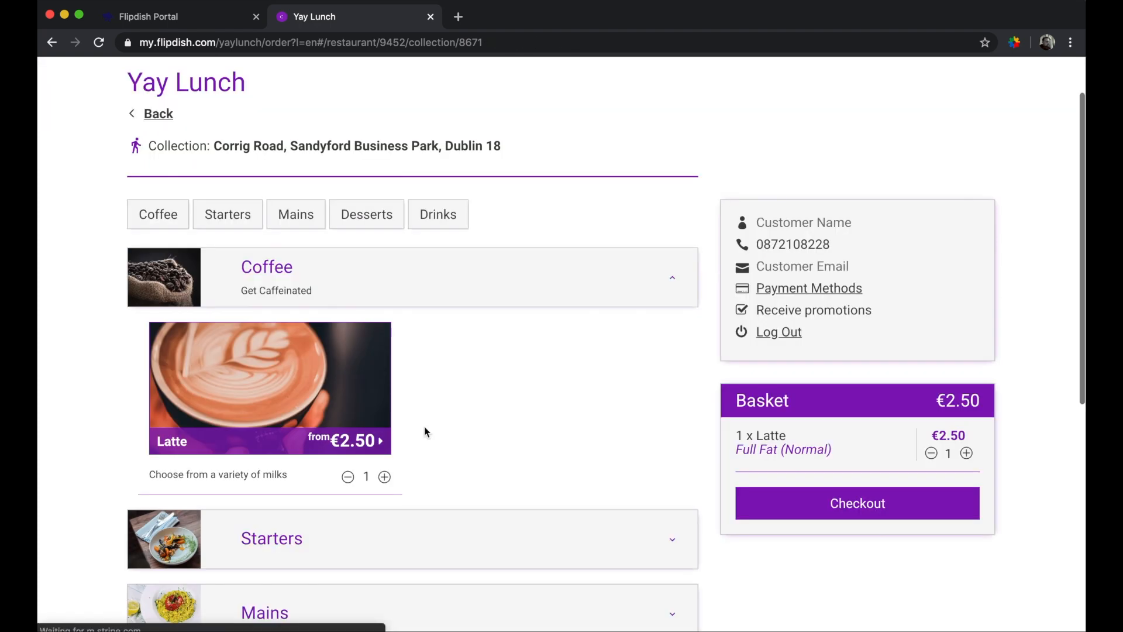
{"action": "left_click", "coordinate": [308, 412]}
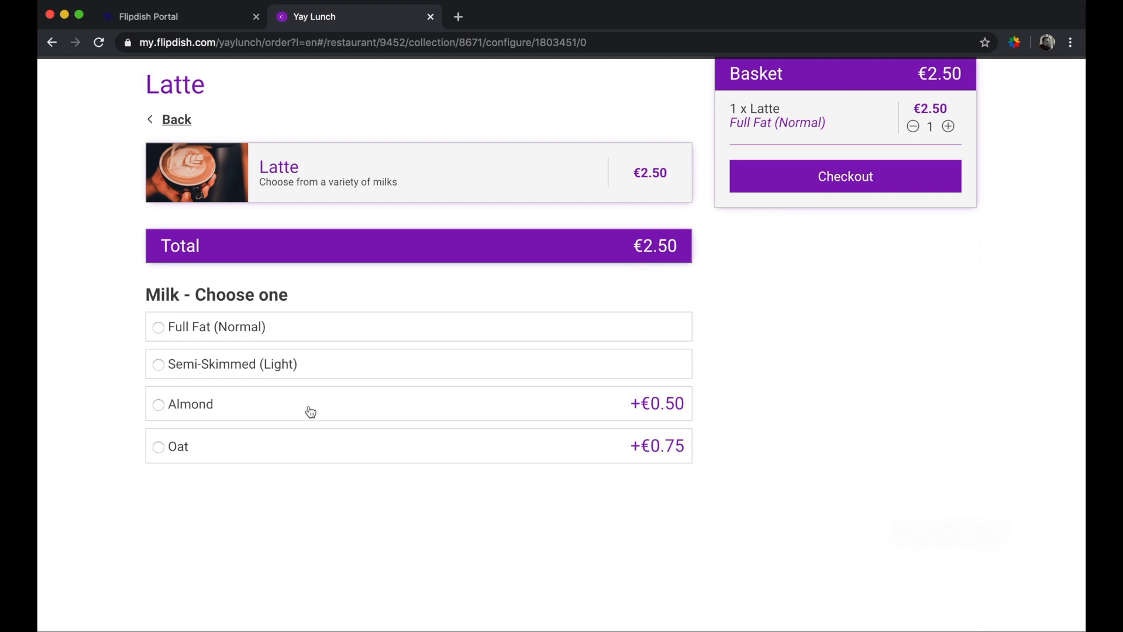
{"action": "left_click", "coordinate": [310, 412]}
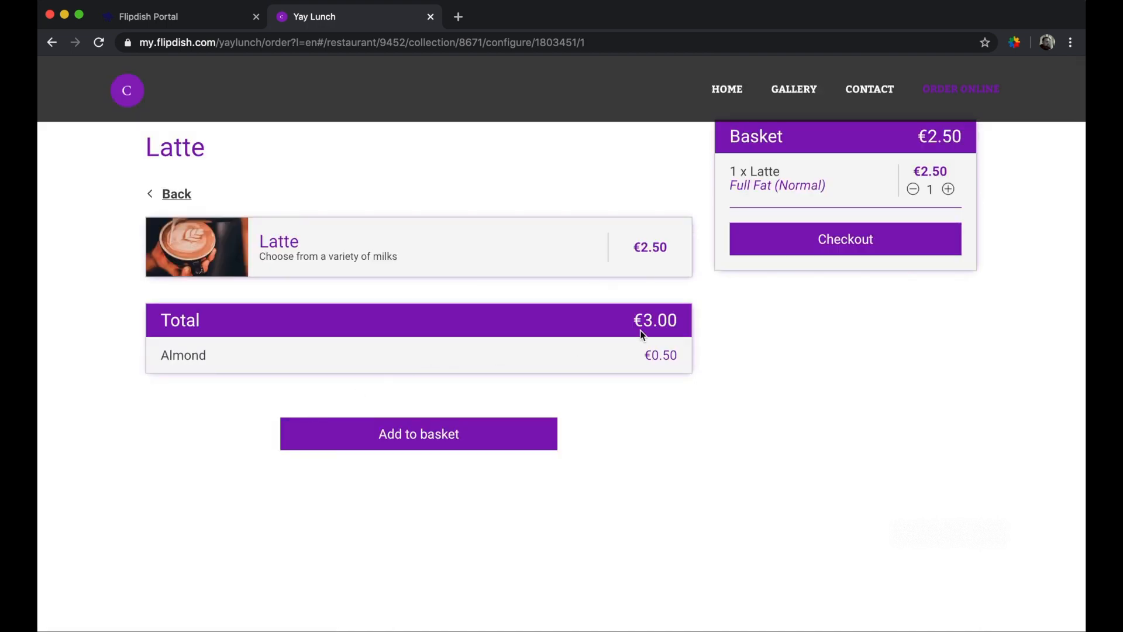
{"action": "left_click", "coordinate": [493, 436]}
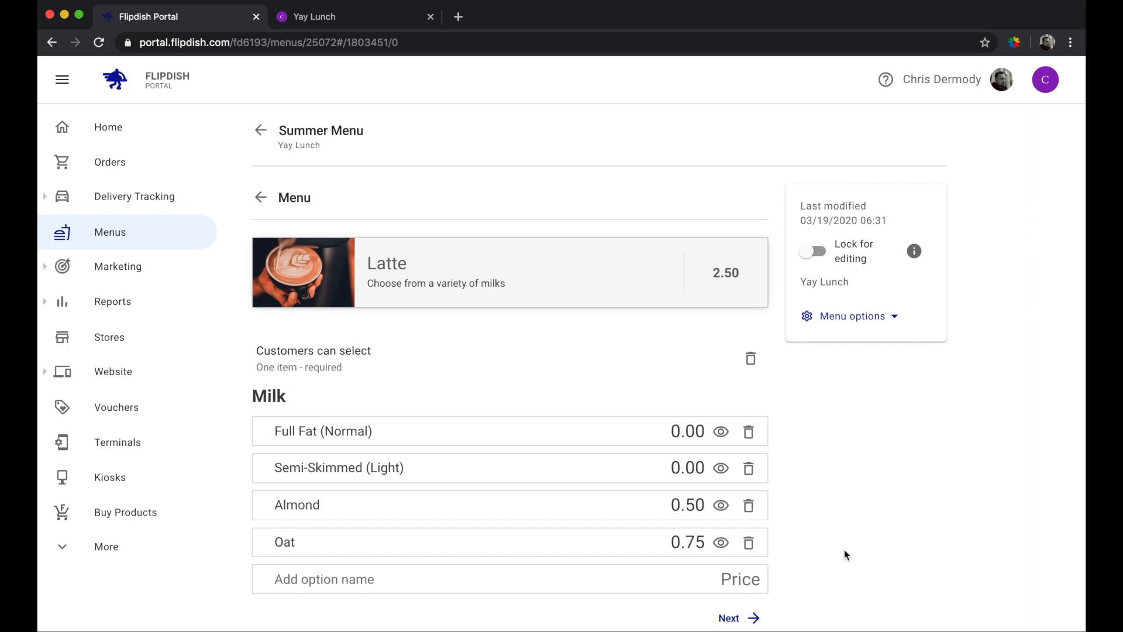
- Create a second option set named Toppings with Chocolate and Cinnamon options
{"action": "left_click", "coordinate": [736, 618]}
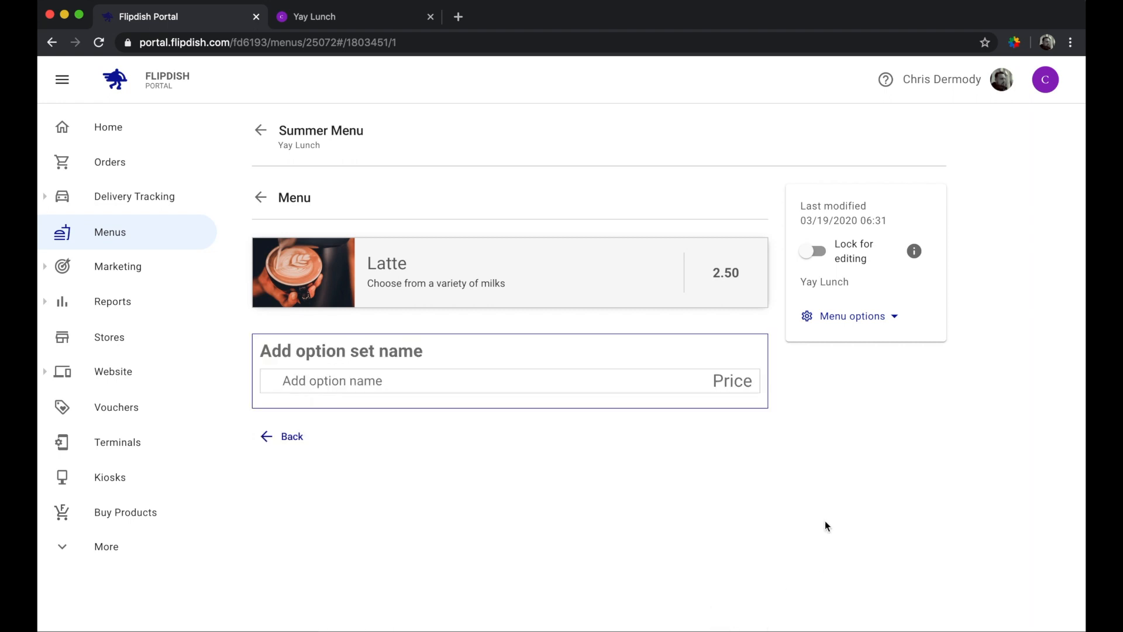
{"action": "left_click", "coordinate": [386, 346]}
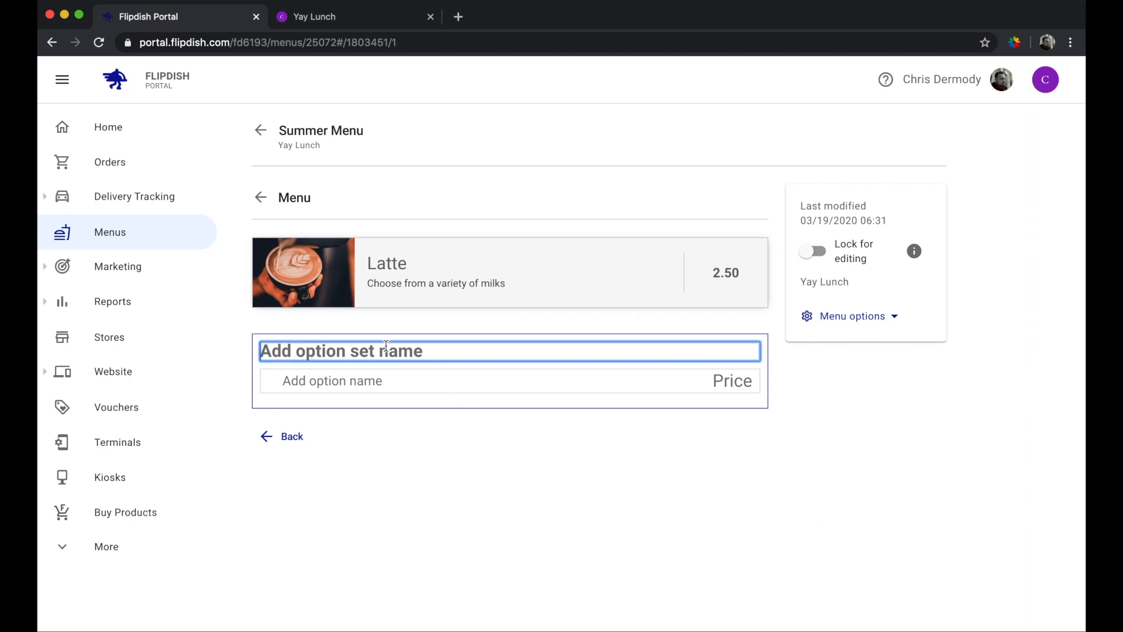
{"action": "type", "text": "Toppings"}
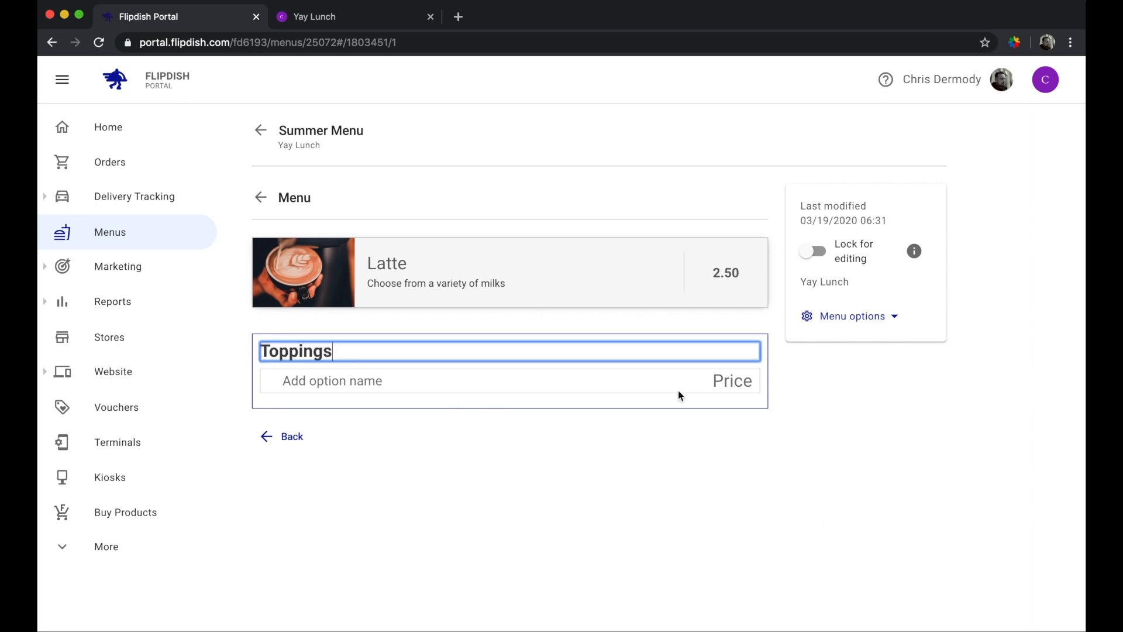
{"action": "key", "text": "Return"}
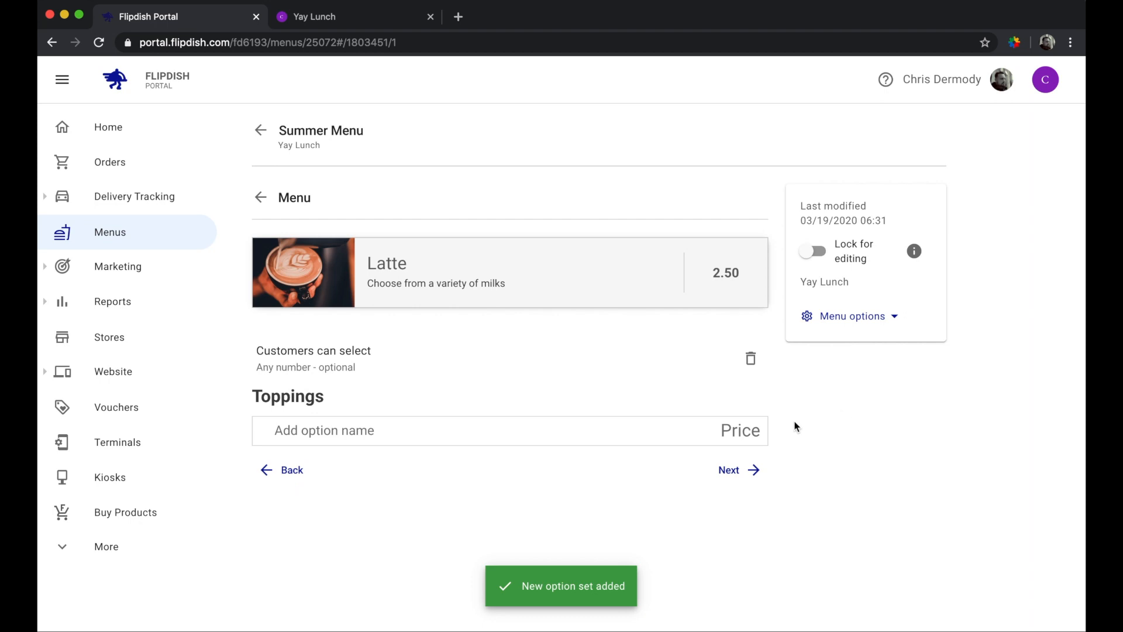
{"action": "left_click", "coordinate": [450, 438]}
{"action": "type", "text": "Chocolate"}
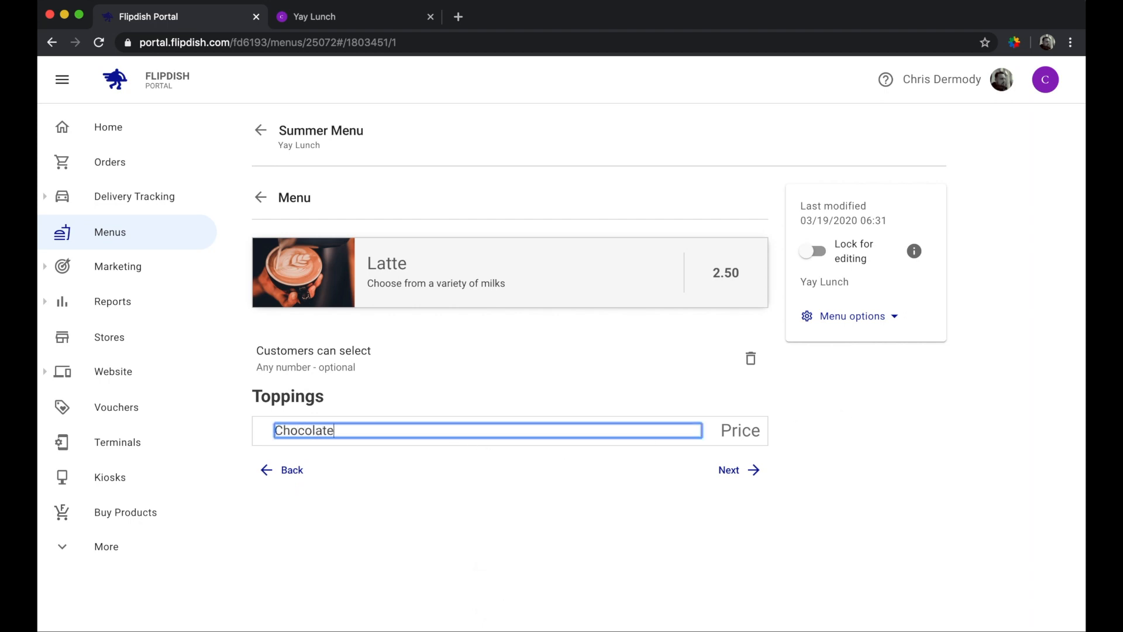
{"action": "left_click", "coordinate": [817, 415]}
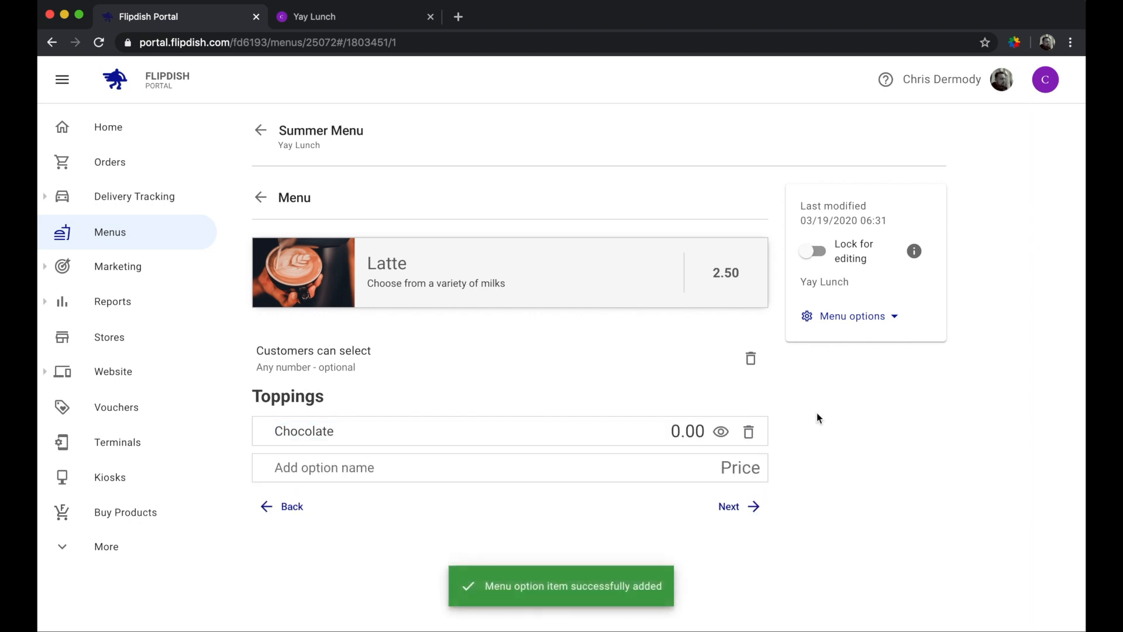
{"action": "left_click", "coordinate": [403, 462]}
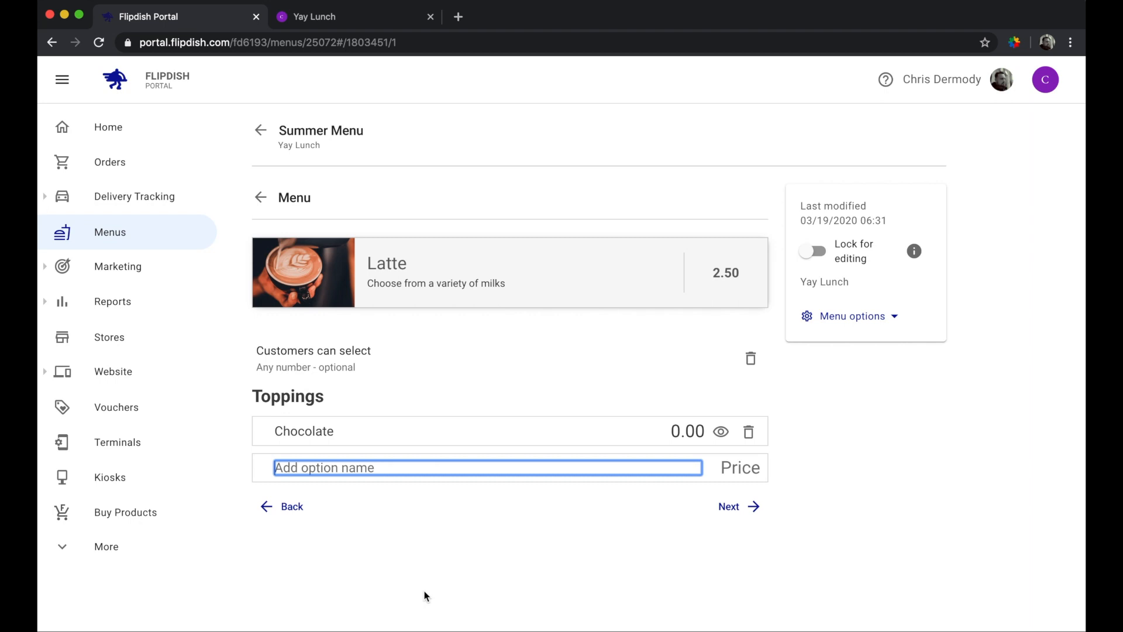
{"action": "type", "text": "Cinnamon"}
{"action": "key", "text": "Return"}
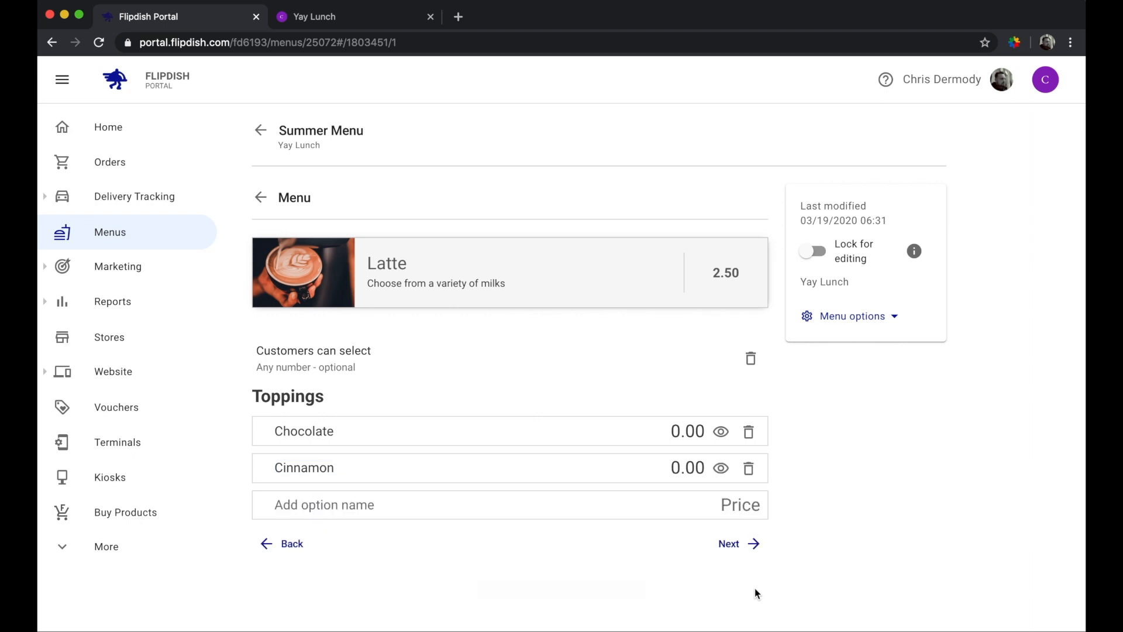
- Price Chocolate and Cinnamon at 0.20 each and keep 'Any number - optional'
{"action": "left_click", "coordinate": [697, 433]}
{"action": "type", "text": "20"}
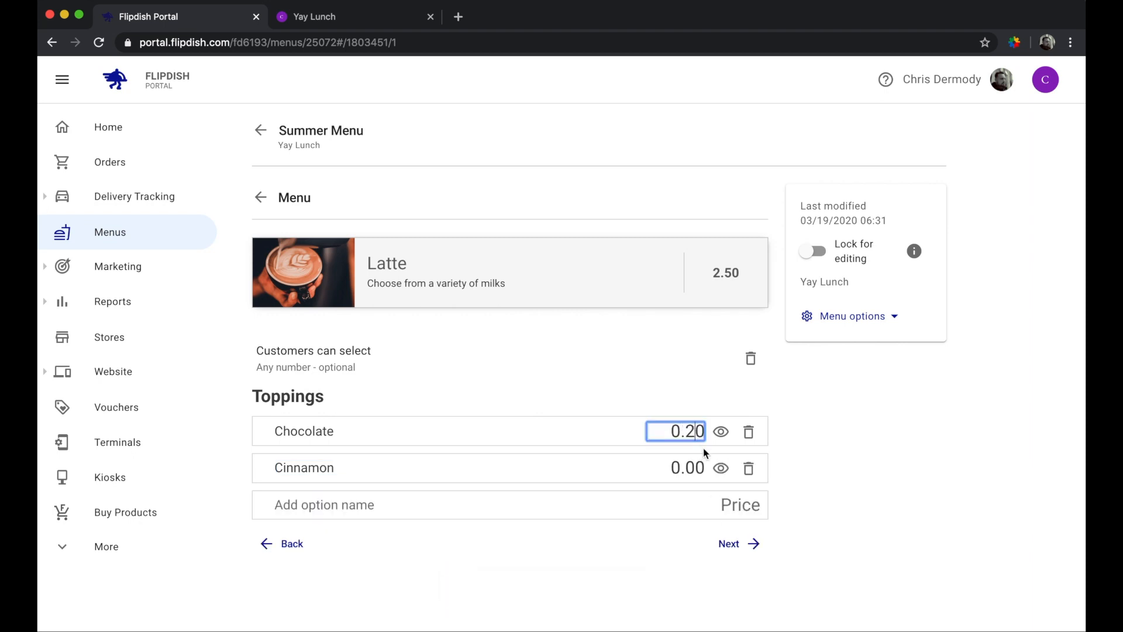
{"action": "key", "text": "Tab"}
{"action": "type", "text": "20"}
{"action": "key", "text": "Return"}
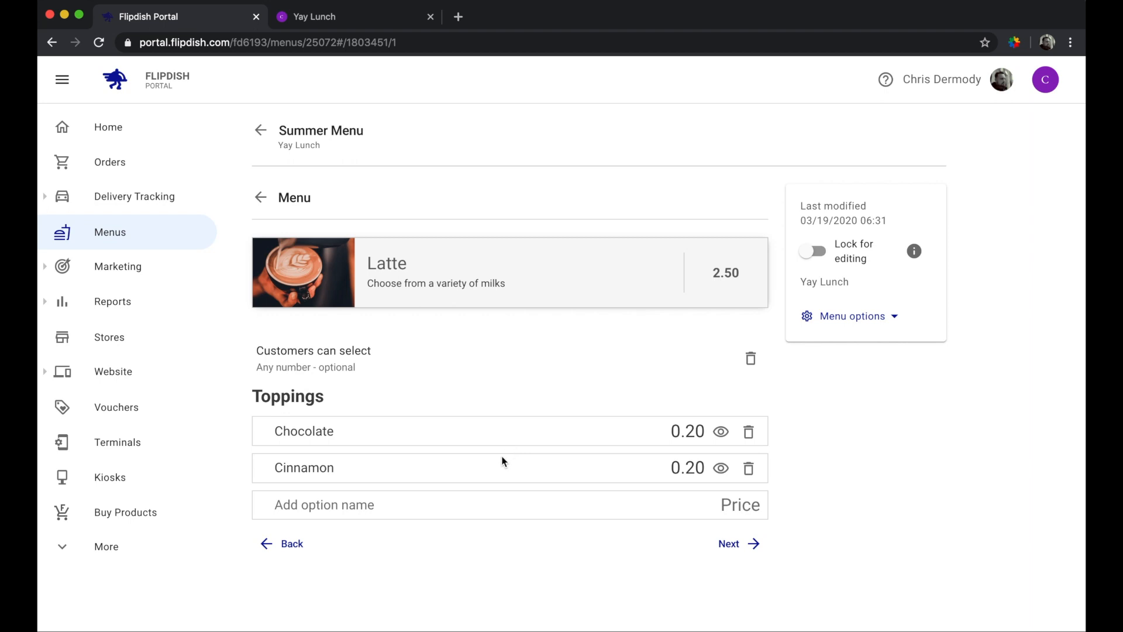
{"action": "left_click", "coordinate": [349, 369]}
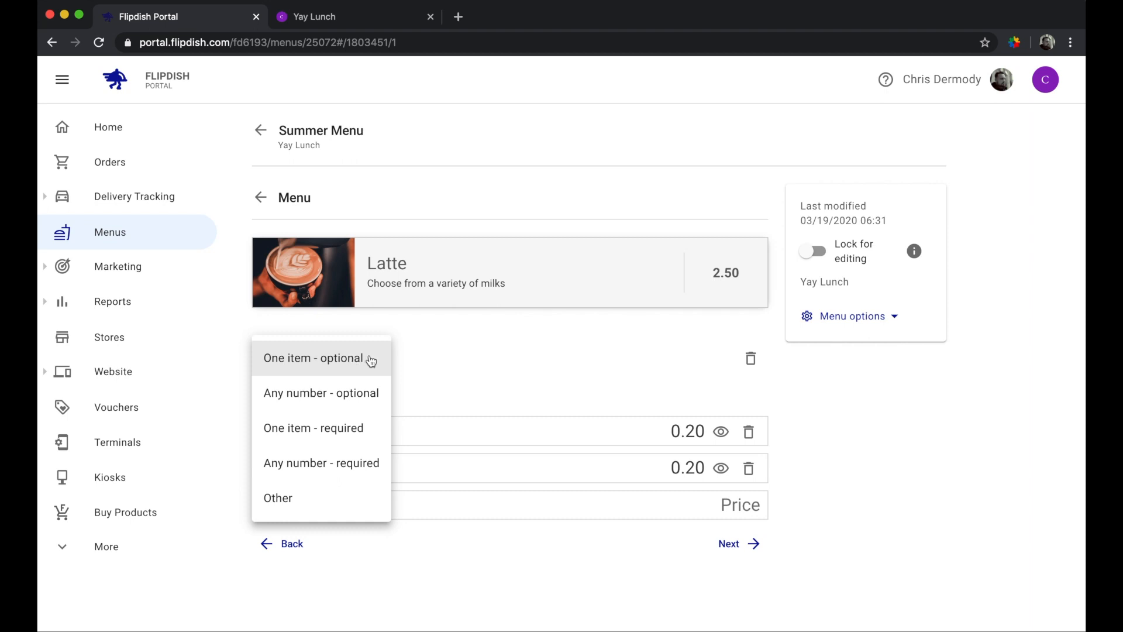
{"action": "left_click", "coordinate": [359, 398]}
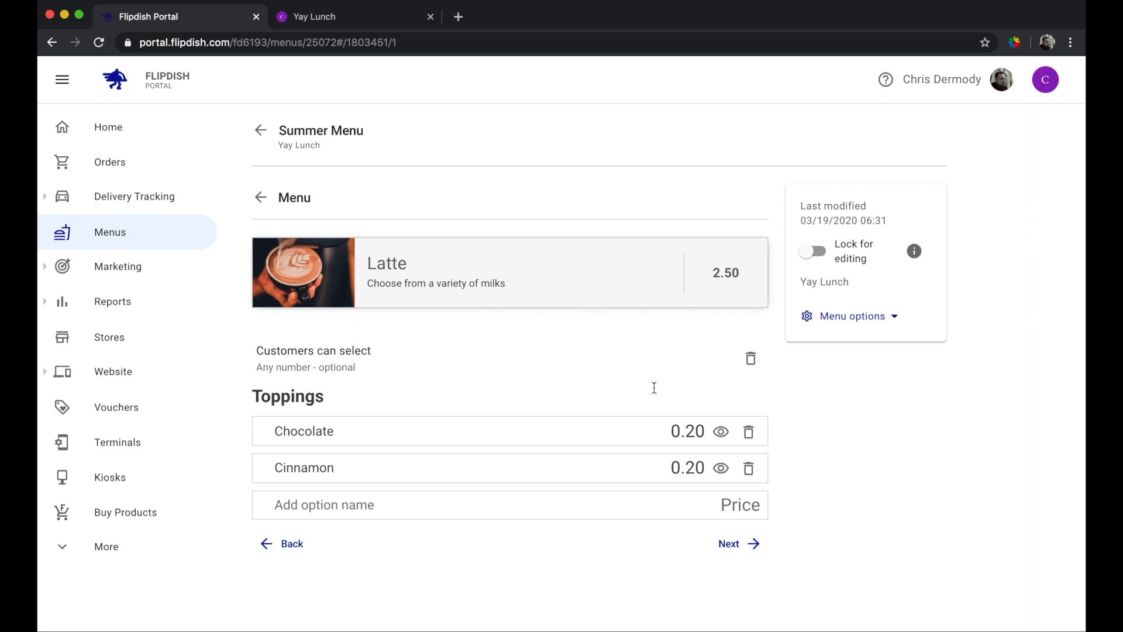
- Reload Yay Lunch and add a Semi-Skimmed Latte with Chocolate and Cinnamon at €2.90
{"action": "left_click", "coordinate": [356, 21]}
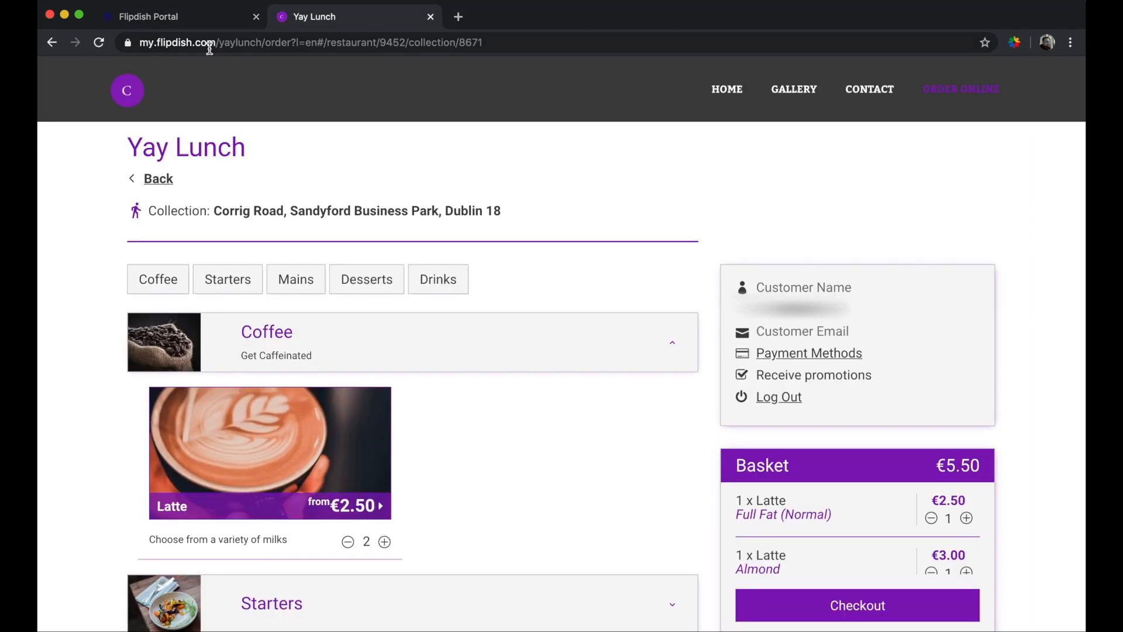
{"action": "left_click", "coordinate": [99, 42]}
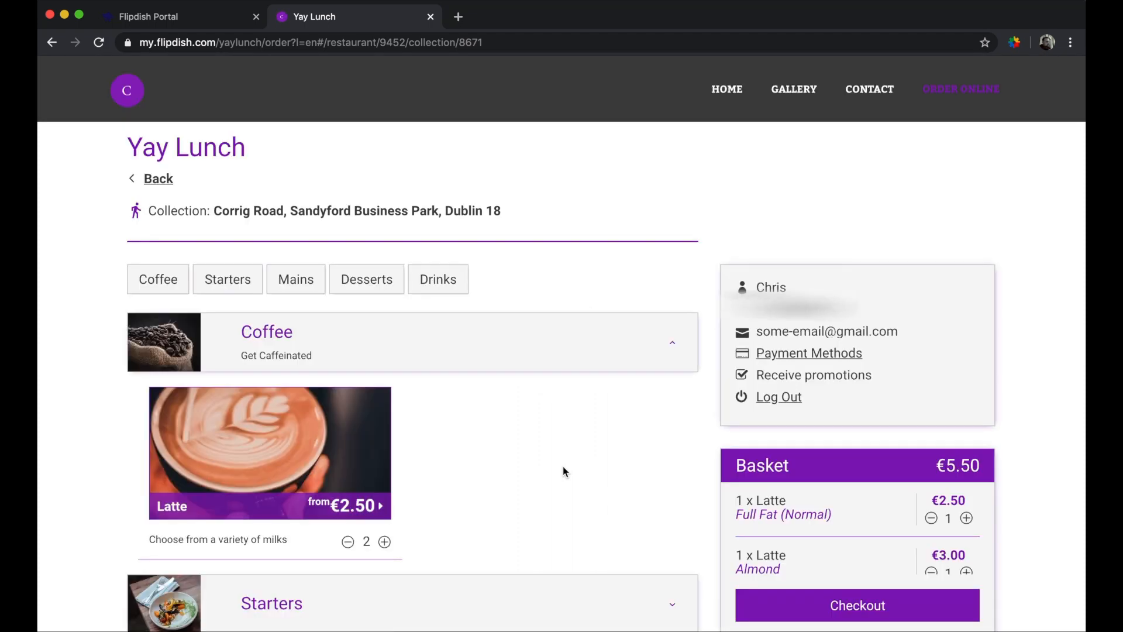
{"action": "scroll", "coordinate": [563, 472], "scroll_direction": "down", "scroll_amount": 2}
{"action": "left_click", "coordinate": [355, 379]}
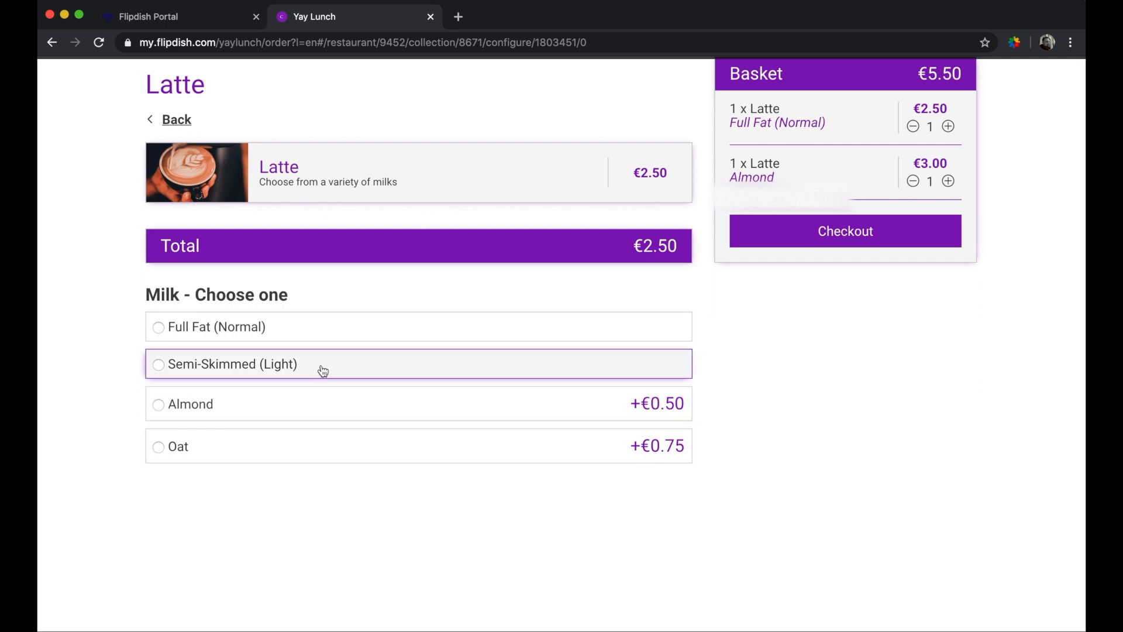
{"action": "left_click", "coordinate": [326, 371]}
{"action": "scroll", "coordinate": [430, 401], "scroll_direction": "down", "scroll_amount": 1}
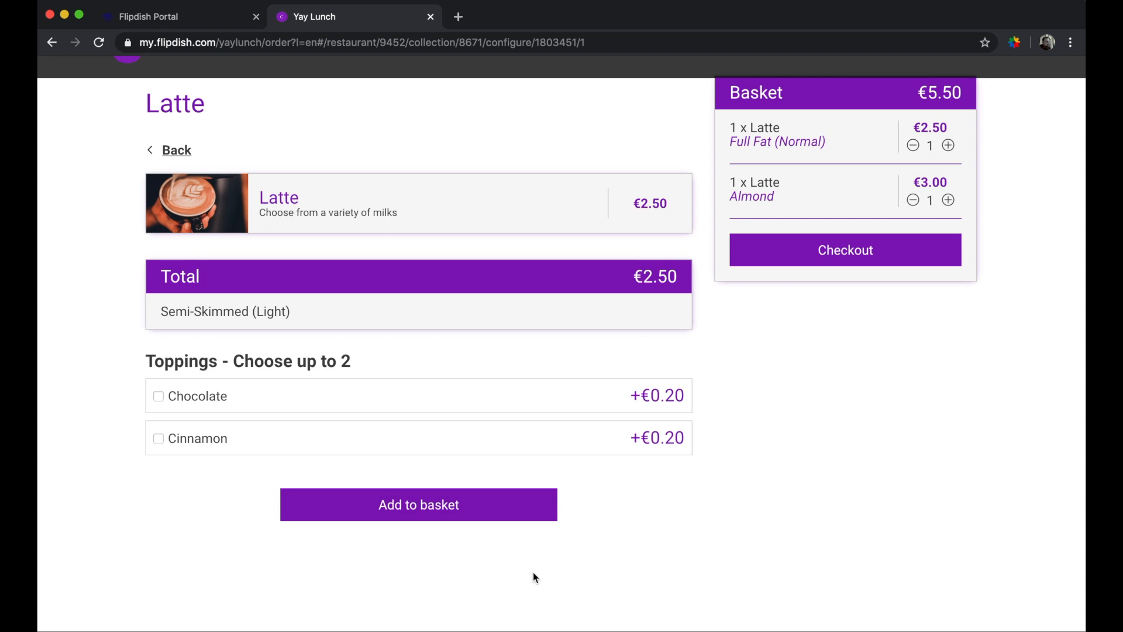
{"action": "left_click", "coordinate": [206, 397]}
{"action": "left_click", "coordinate": [202, 473]}
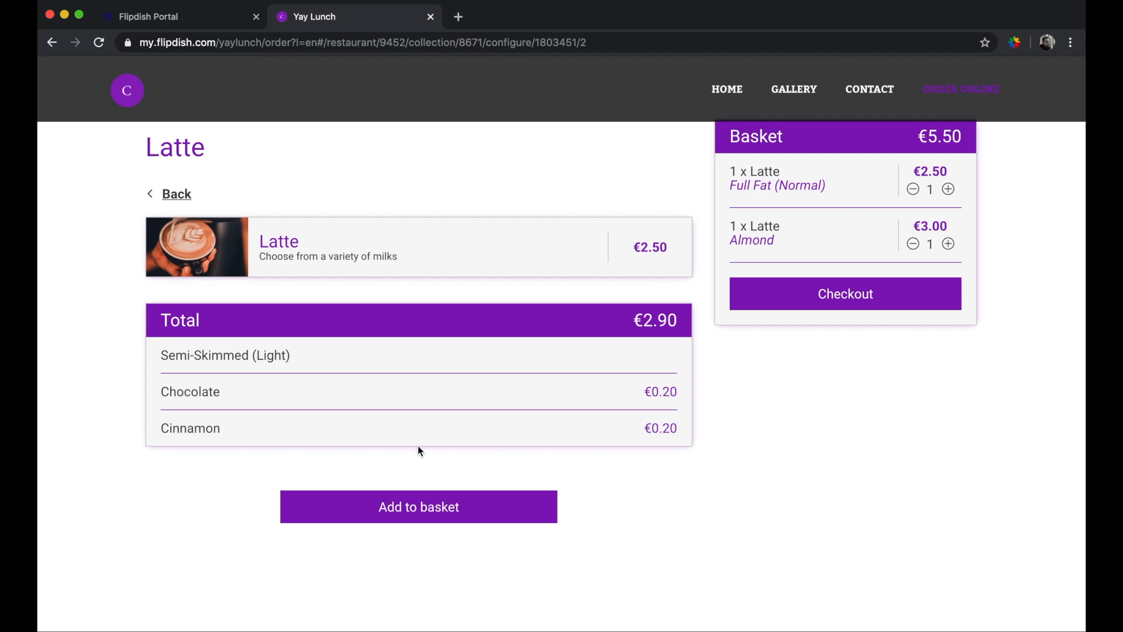
{"action": "left_click", "coordinate": [433, 508]}
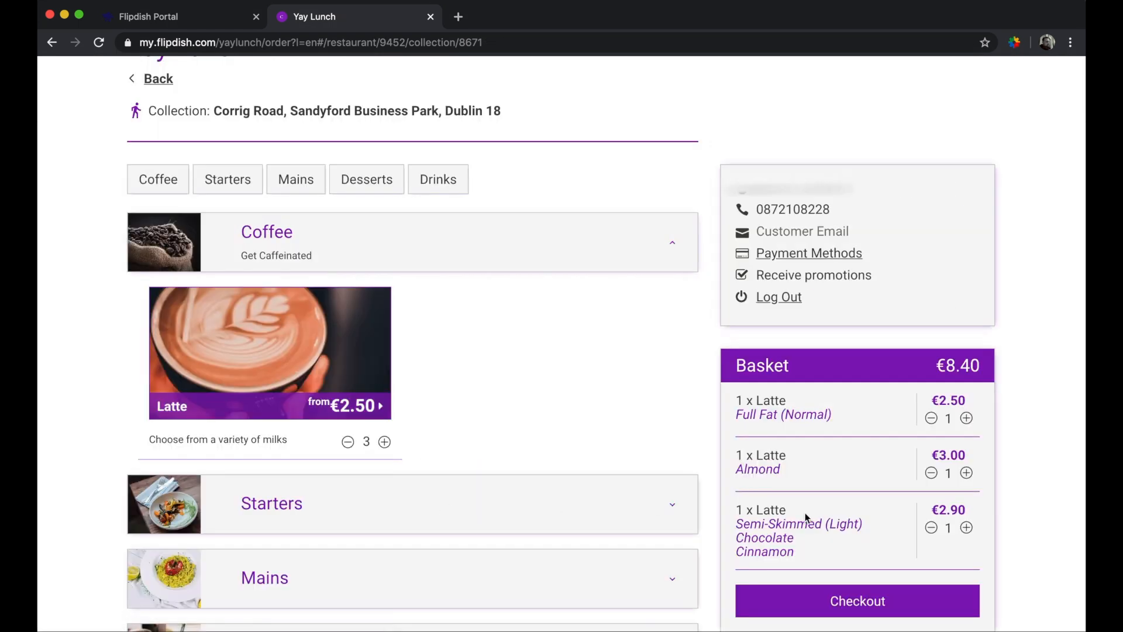
{"action": "scroll", "coordinate": [805, 513], "scroll_direction": "down", "scroll_amount": 1}
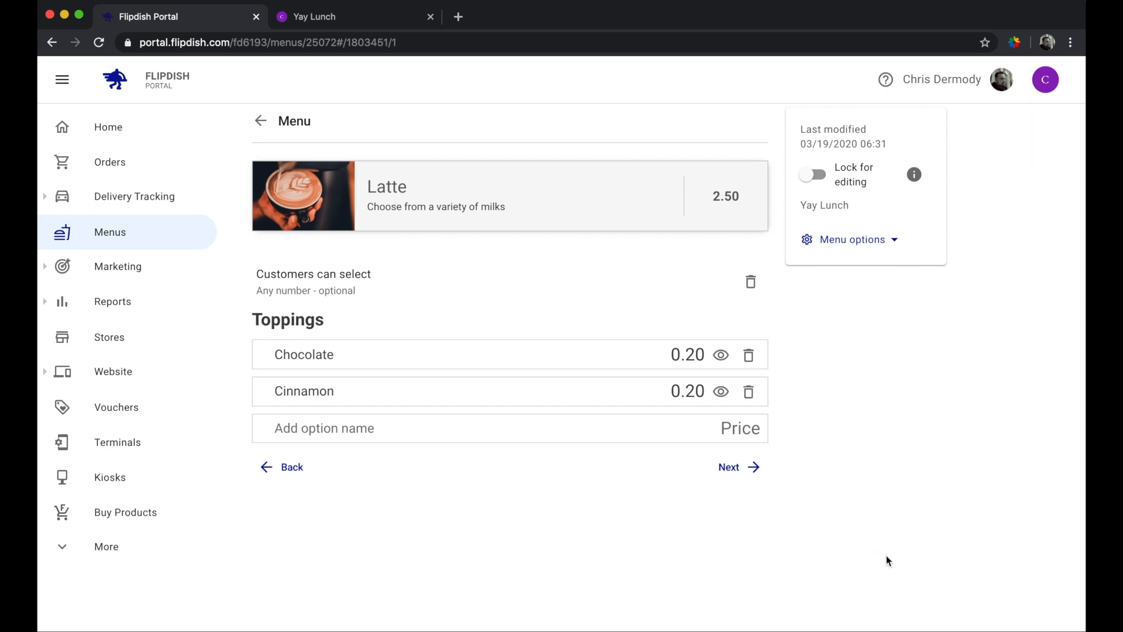
- Create a third option set 'Anything Else?' with a Coconut Powerballs option
{"action": "left_click", "coordinate": [750, 475]}
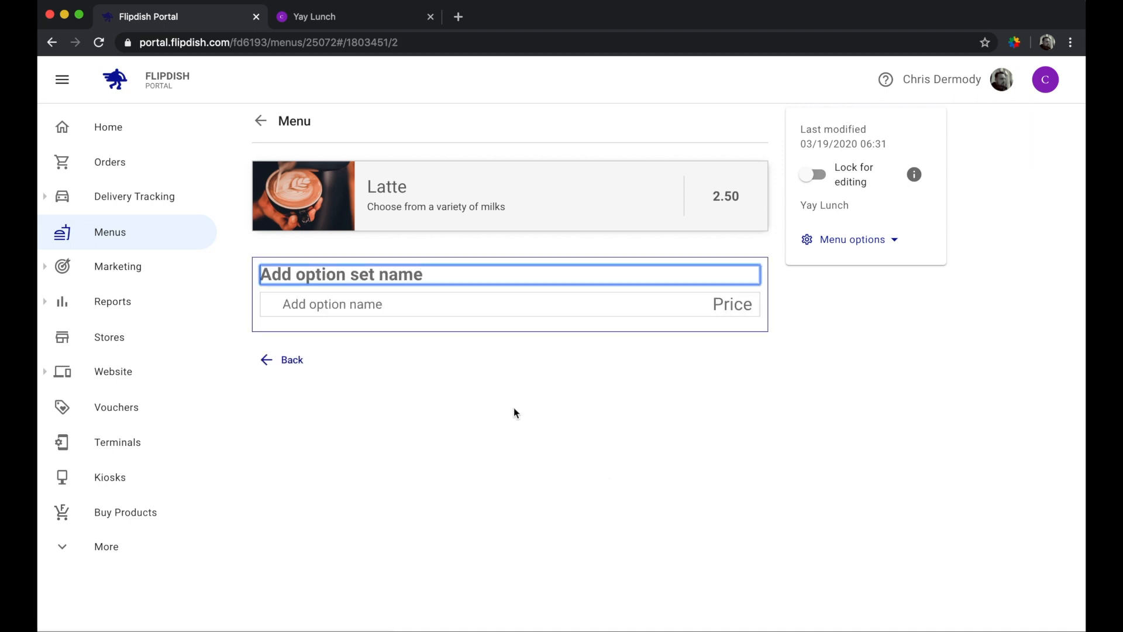
{"action": "type", "text": "An"}
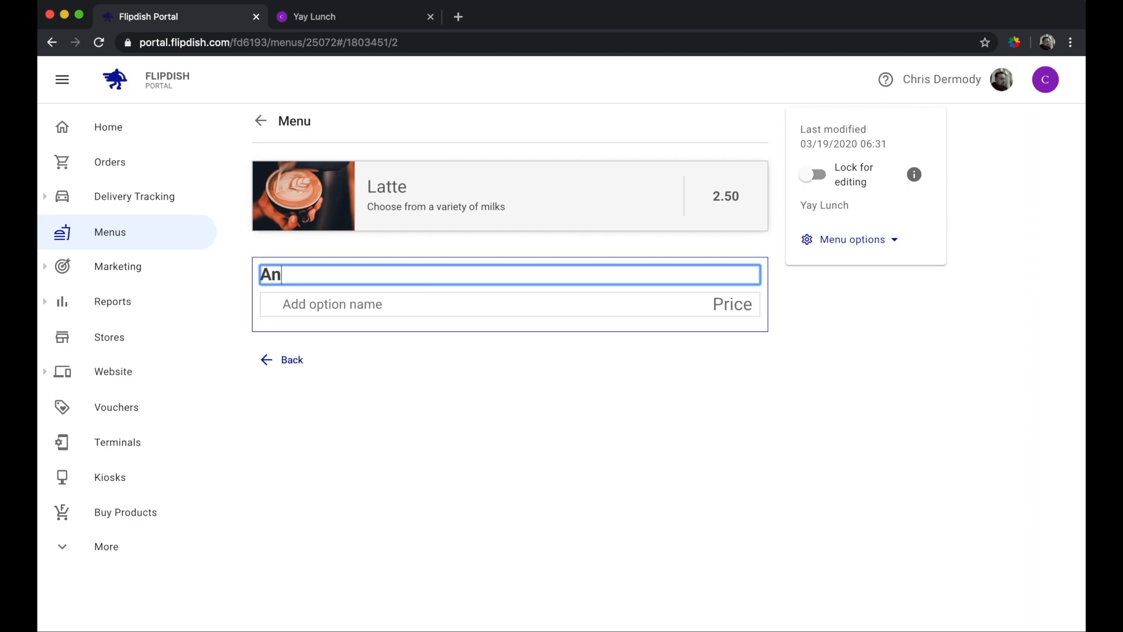
{"action": "type", "text": "ything Else?"}
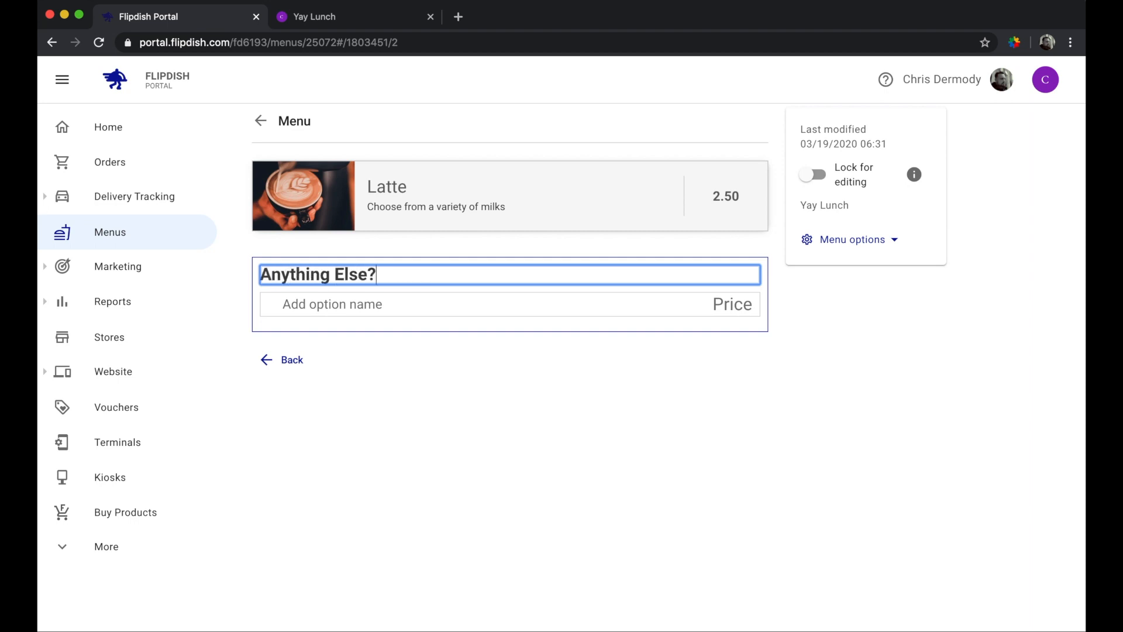
{"action": "key", "text": "Return"}
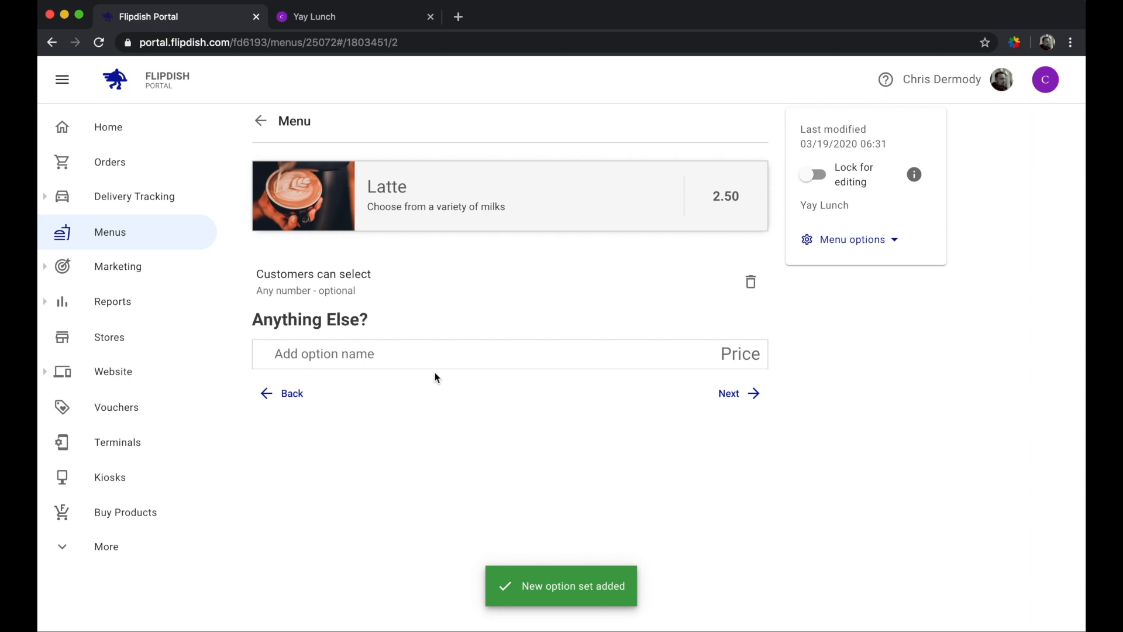
{"action": "left_click", "coordinate": [403, 360]}
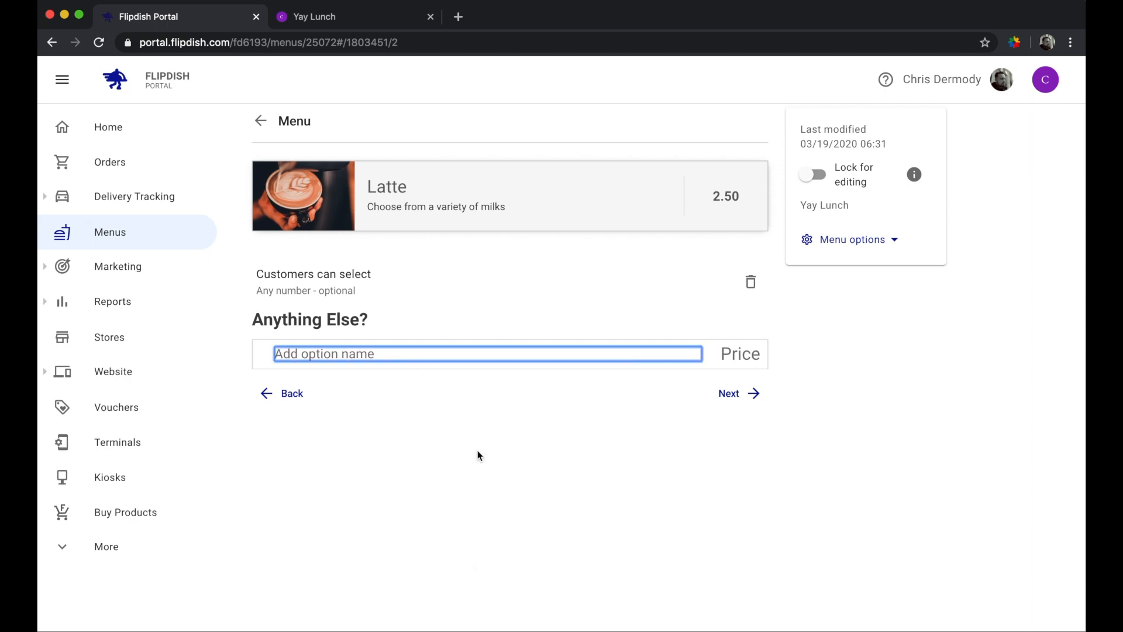
{"action": "type", "text": "Coconut Powe"}
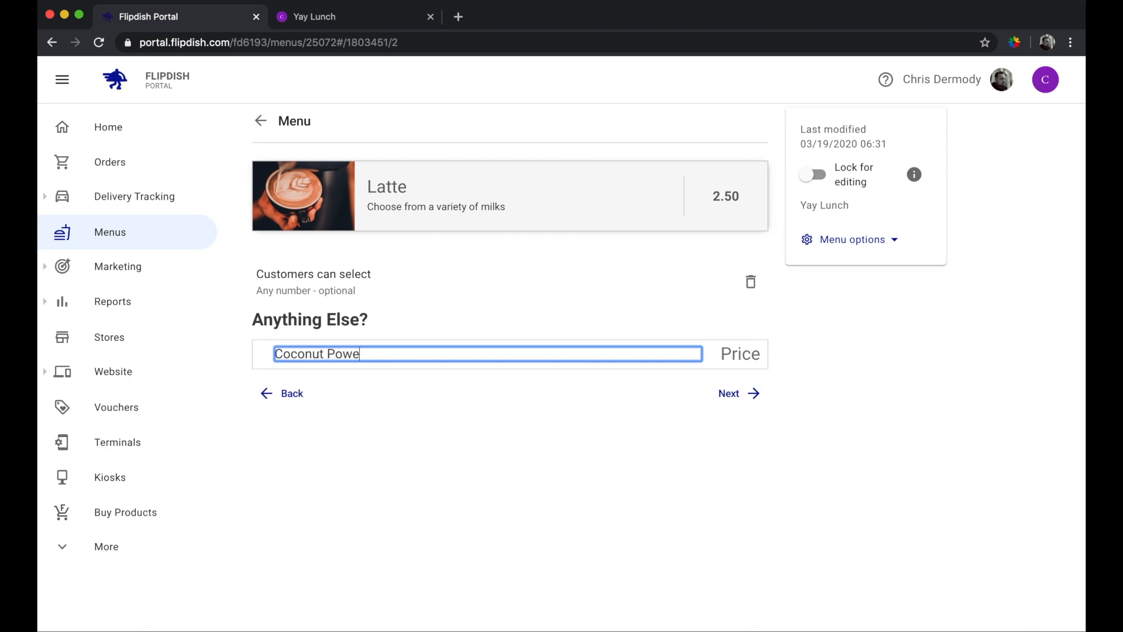
{"action": "type", "text": "rballs"}
{"action": "key", "text": "Return"}
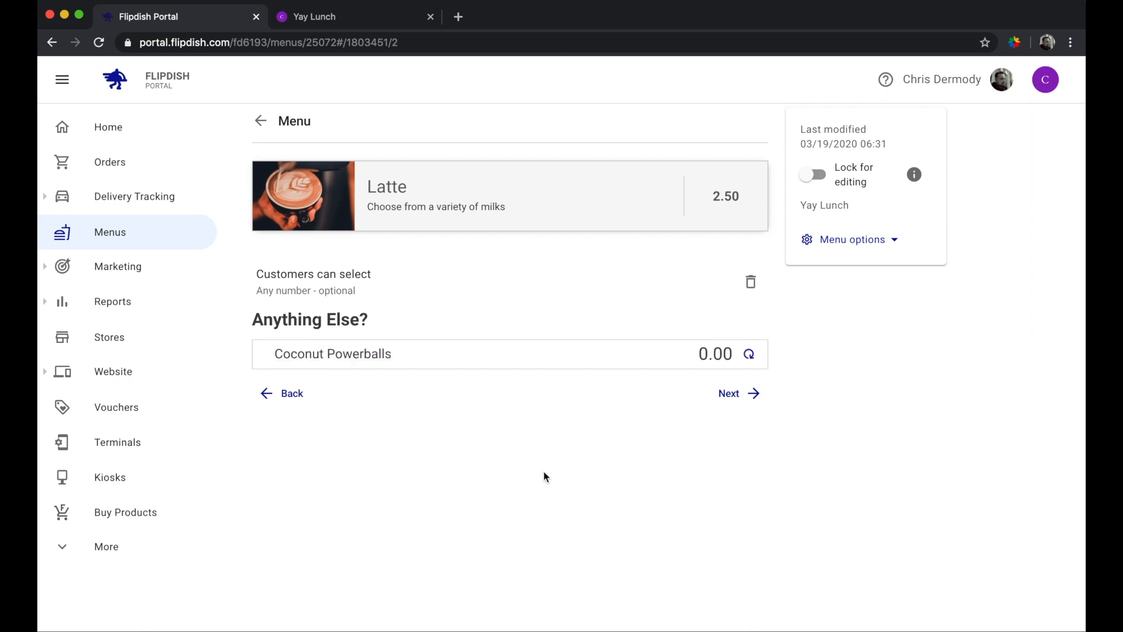
- Add Peanut Butter Poweball and rename Coconut Powerballs to Coconut Powerball
{"action": "left_click", "coordinate": [408, 393]}
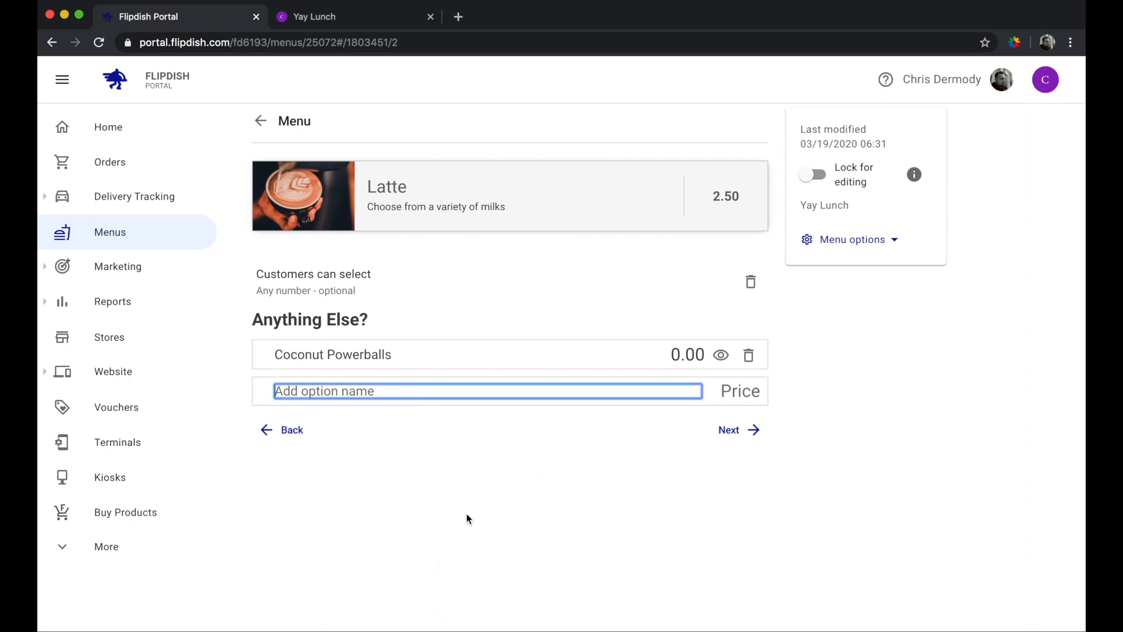
{"action": "type", "text": "Peanut"}
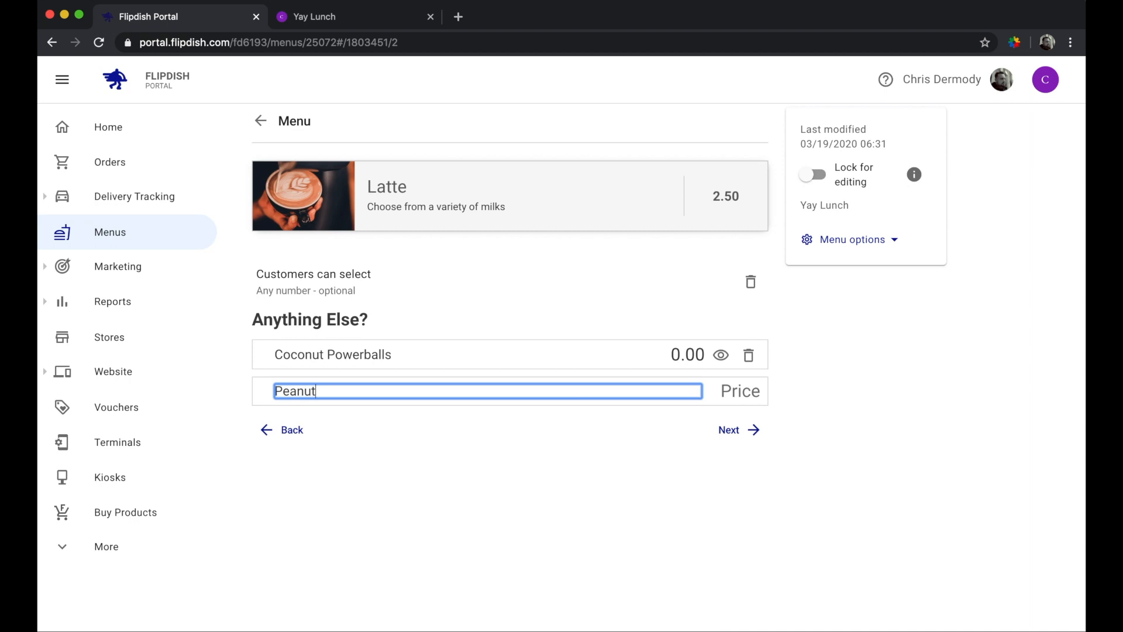
{"action": "type", "text": " Butter Poweball"}
{"action": "left_click", "coordinate": [438, 356]}
{"action": "key", "text": "BackSpace"}
{"action": "left_click", "coordinate": [875, 433]}
- Price Coconut Powerball and Peanut Butter Poweball at 2.50 each
{"action": "left_click", "coordinate": [690, 357]}
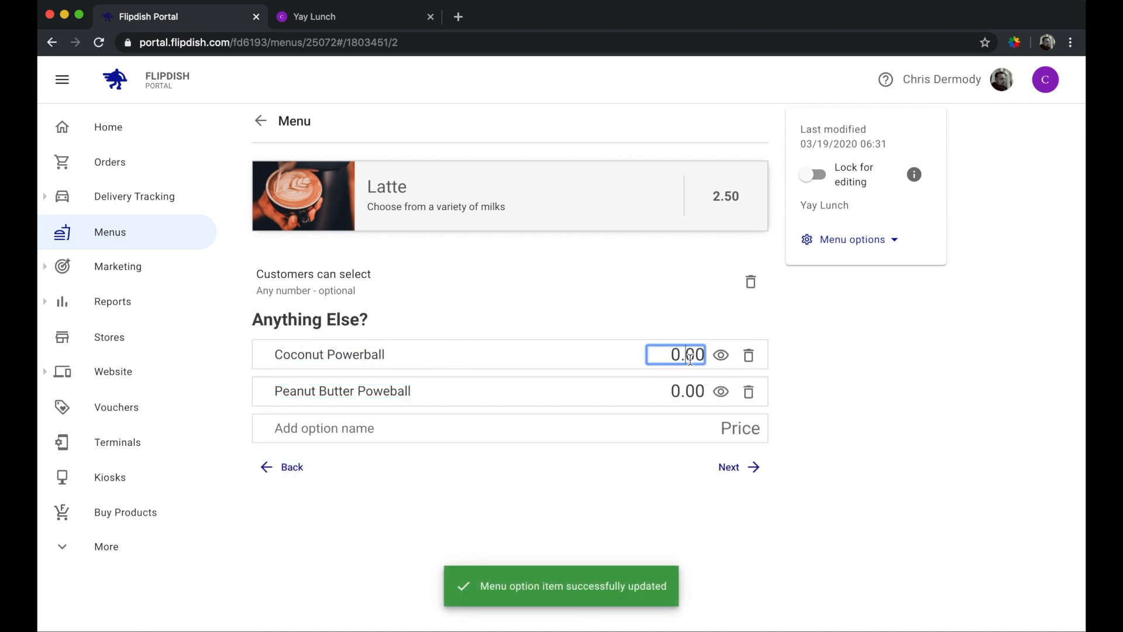
{"action": "key", "text": "super+a"}
{"action": "type", "text": "2.50"}
{"action": "key", "text": "super+a"}
{"action": "key", "text": "Tab"}
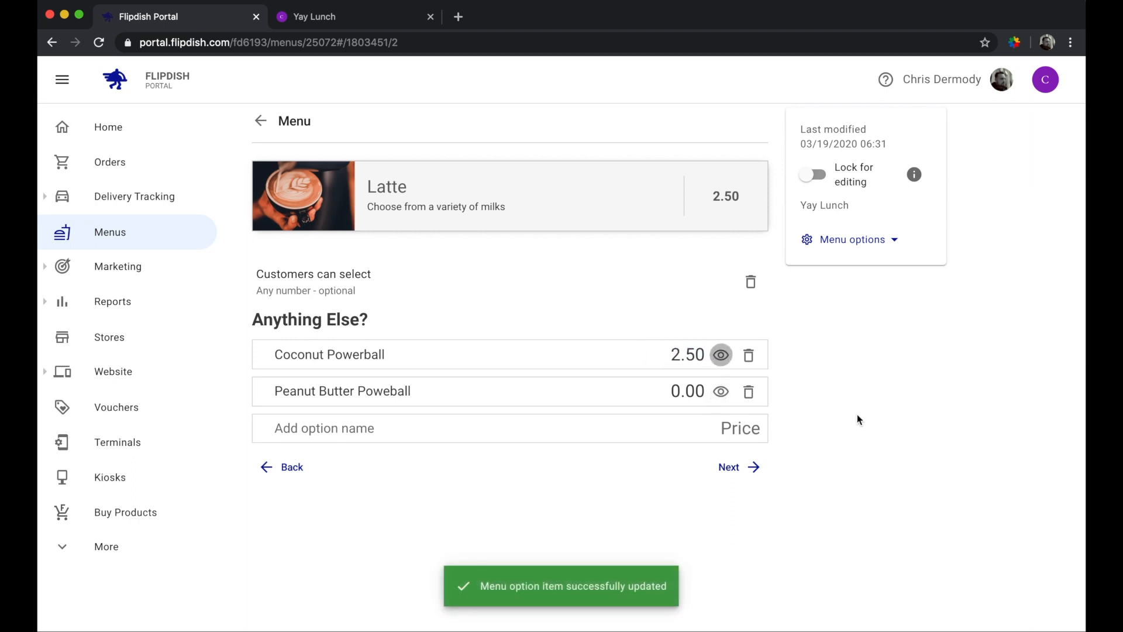
{"action": "left_click", "coordinate": [858, 414]}
{"action": "left_click", "coordinate": [684, 389]}
{"action": "key", "text": "super+a"}
{"action": "type", "text": "2.50"}
{"action": "left_click", "coordinate": [851, 394]}
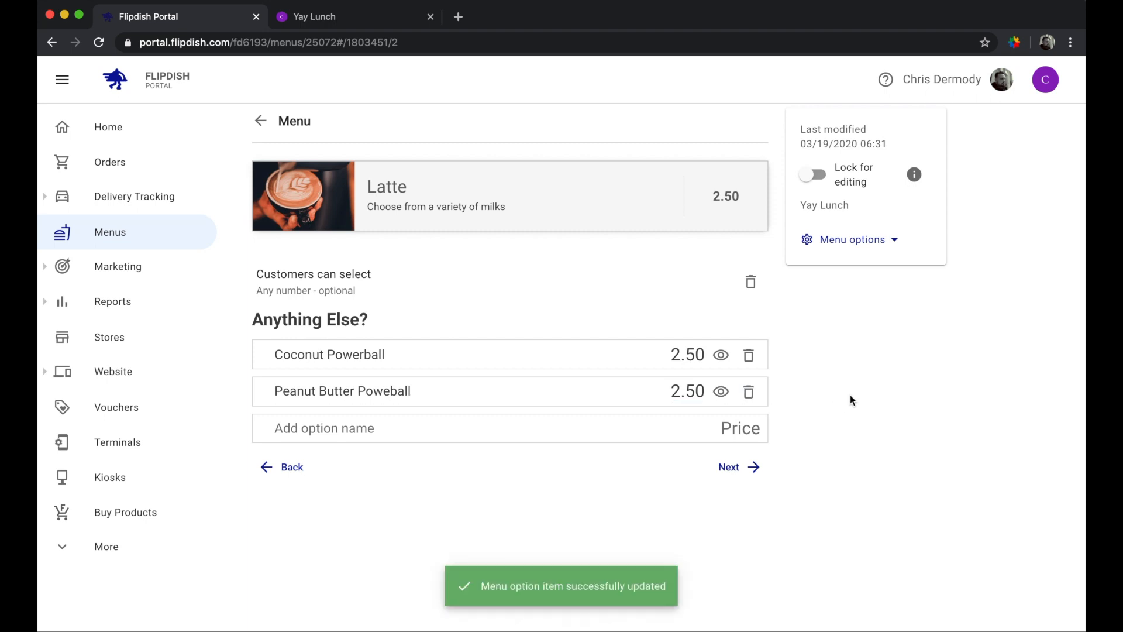
- Keep 'Any number - optional' as the selection rule and return to Yay Lunch
{"action": "left_click", "coordinate": [339, 278]}
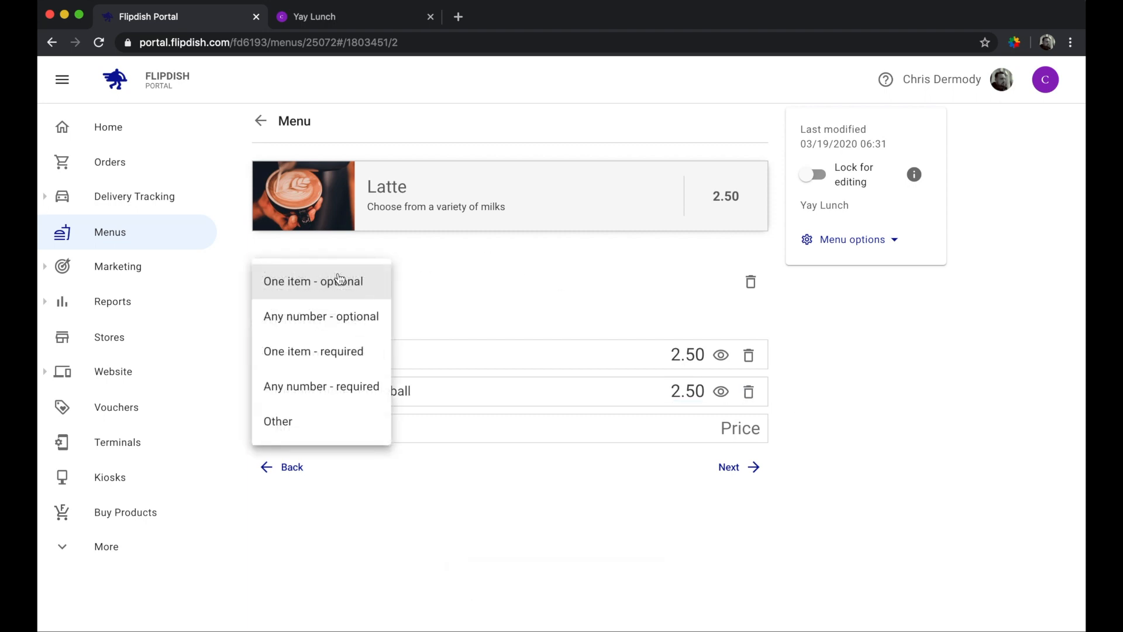
{"action": "left_click", "coordinate": [324, 319]}
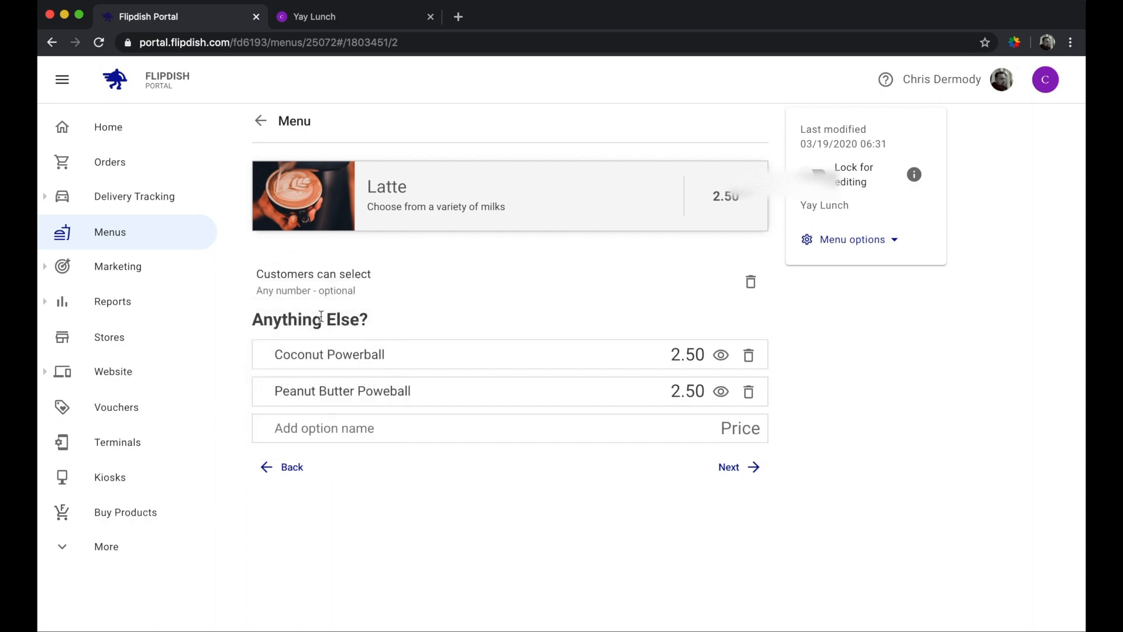
{"action": "left_click", "coordinate": [352, 25]}
- Reload Yay Lunch and add a Latte with Oat, Cinnamon and Coconut Powerball, totalling €5.95
{"action": "key", "text": "super+r"}
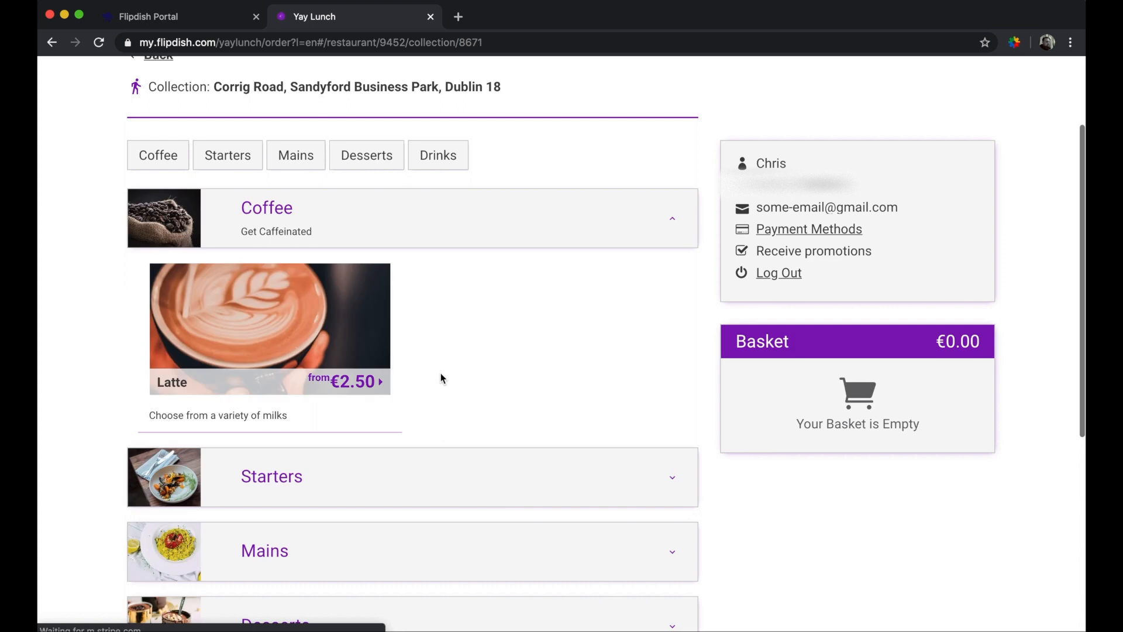
{"action": "left_click", "coordinate": [321, 349]}
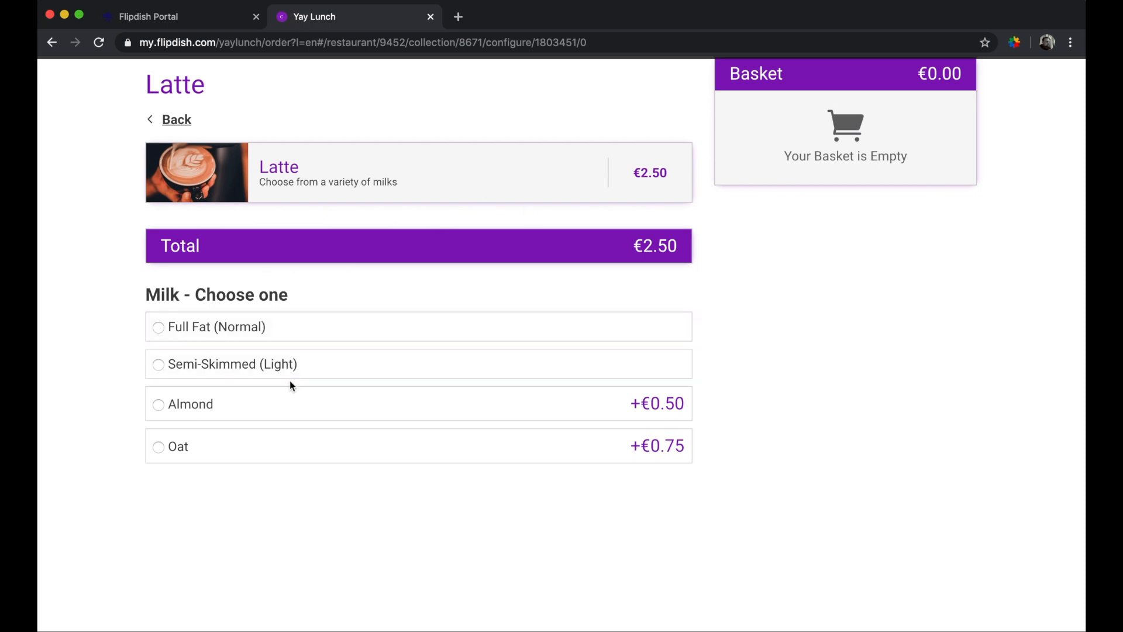
{"action": "left_click", "coordinate": [288, 449]}
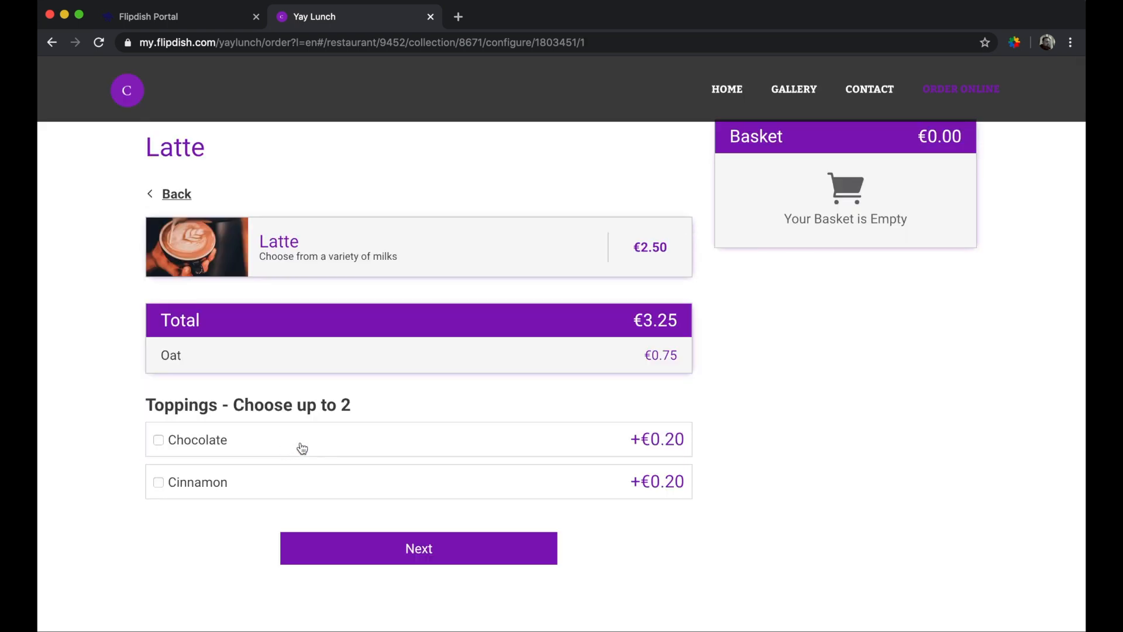
{"action": "left_click", "coordinate": [423, 484]}
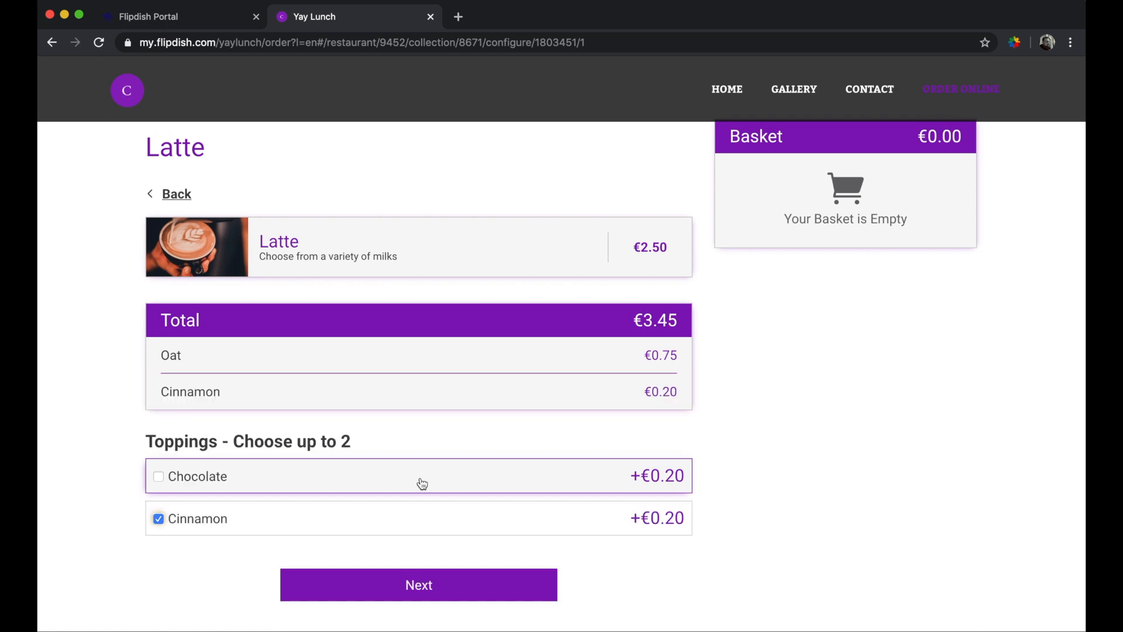
{"action": "left_click", "coordinate": [417, 585]}
{"action": "scroll", "coordinate": [479, 575], "scroll_direction": "down", "scroll_amount": 2}
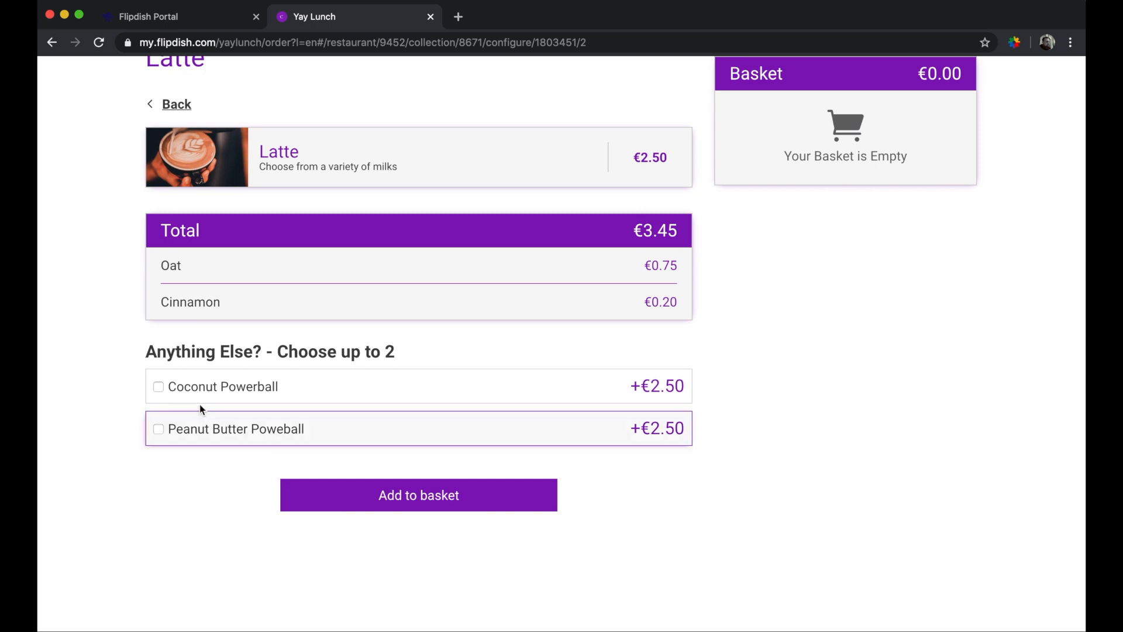
{"action": "left_click", "coordinate": [248, 397]}
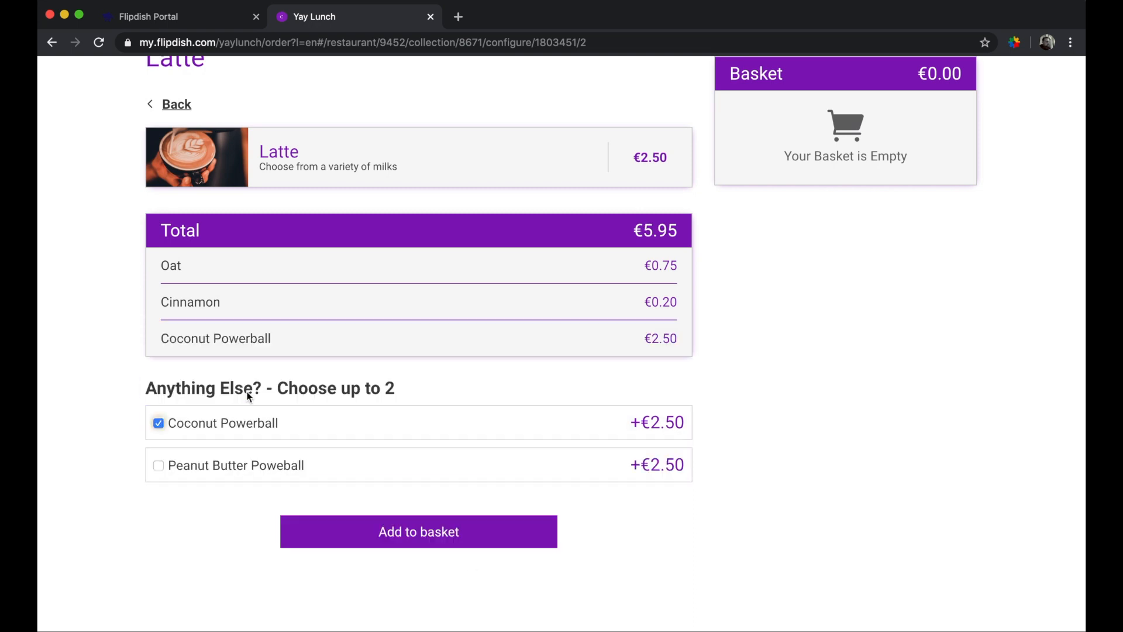
{"action": "left_click", "coordinate": [424, 533]}
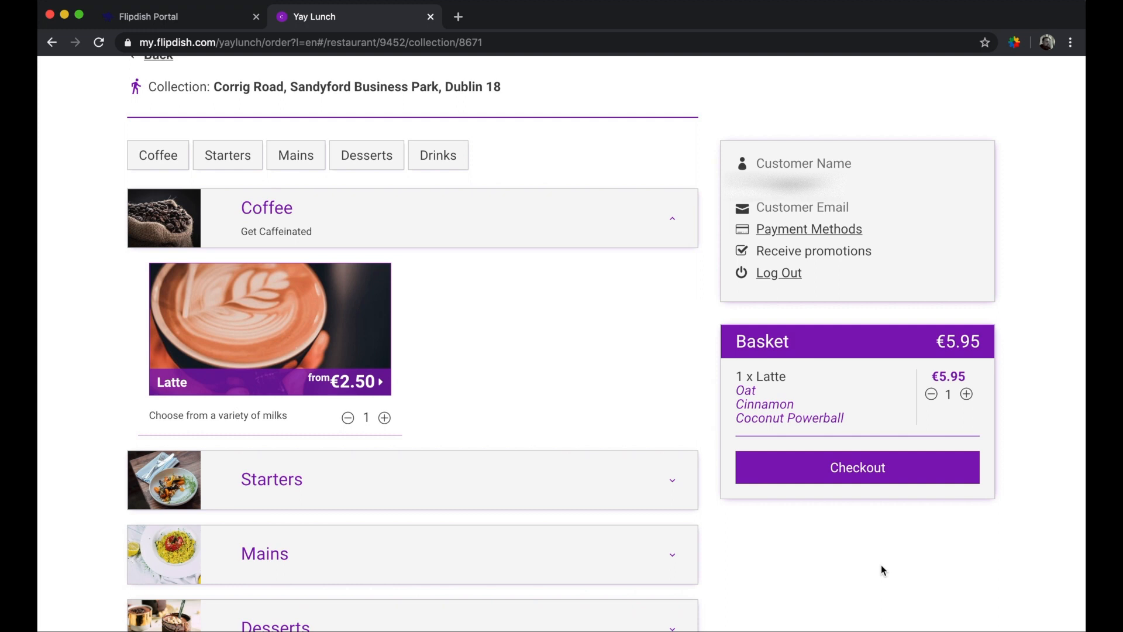
{"action": "scroll", "coordinate": [881, 564], "scroll_direction": "up", "scroll_amount": 2}
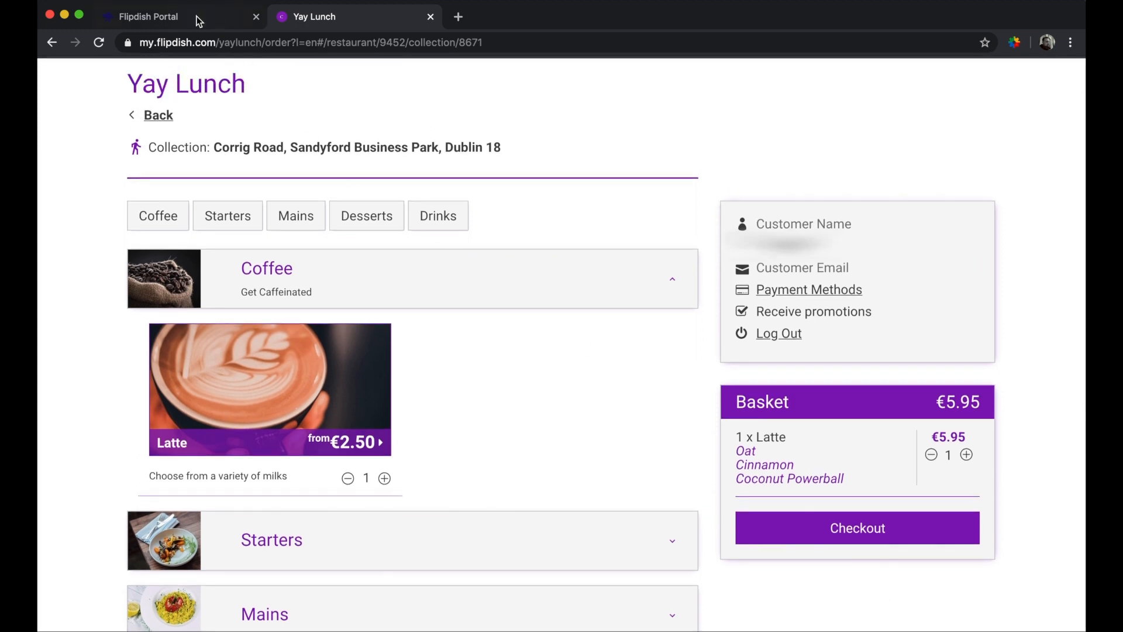
- Hide Coconut Powerball indefinitely in the Portal, then reload the Yay Lunch page
{"action": "left_click", "coordinate": [198, 18]}
{"action": "scroll", "coordinate": [596, 470], "scroll_direction": "up", "scroll_amount": 2}
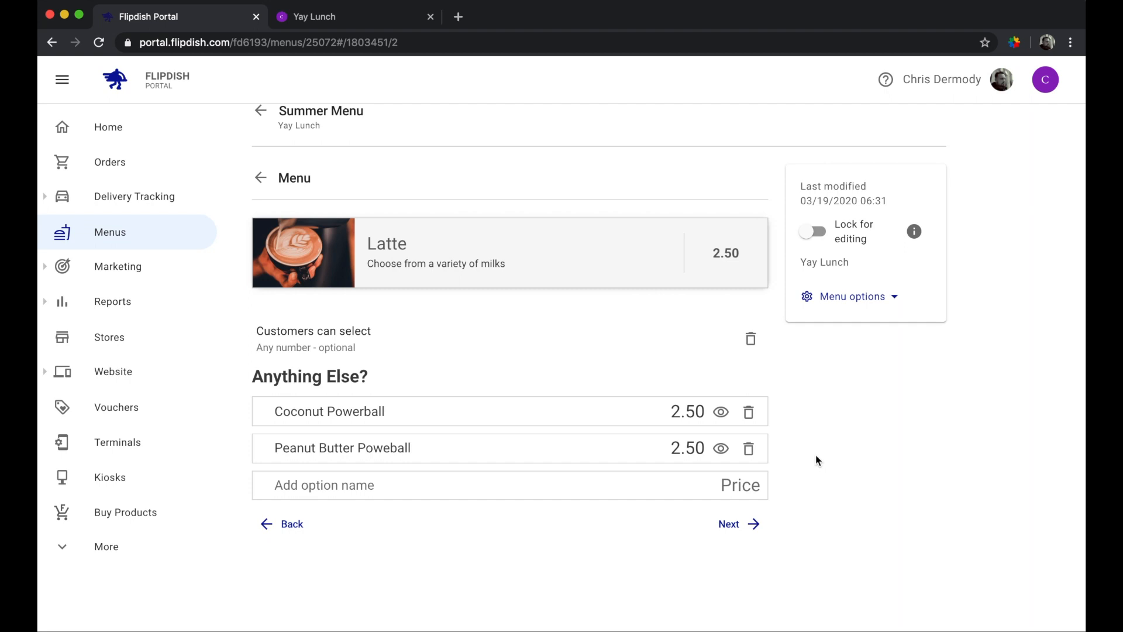
{"action": "left_click", "coordinate": [719, 417]}
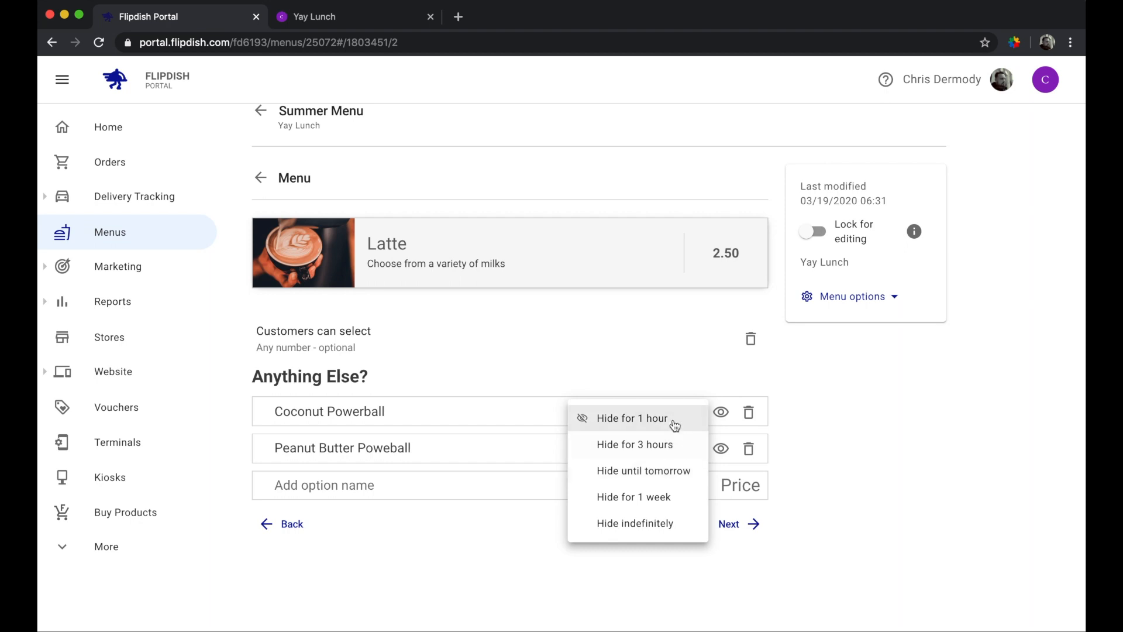
{"action": "left_click", "coordinate": [657, 532]}
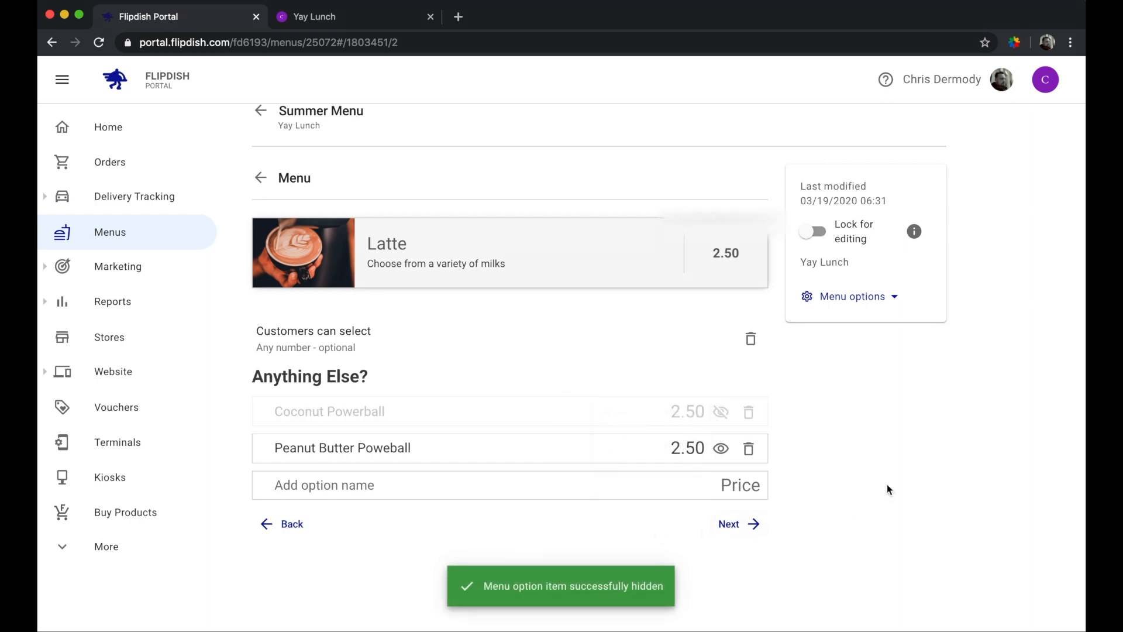
{"action": "left_click", "coordinate": [341, 23]}
{"action": "left_click", "coordinate": [99, 43]}
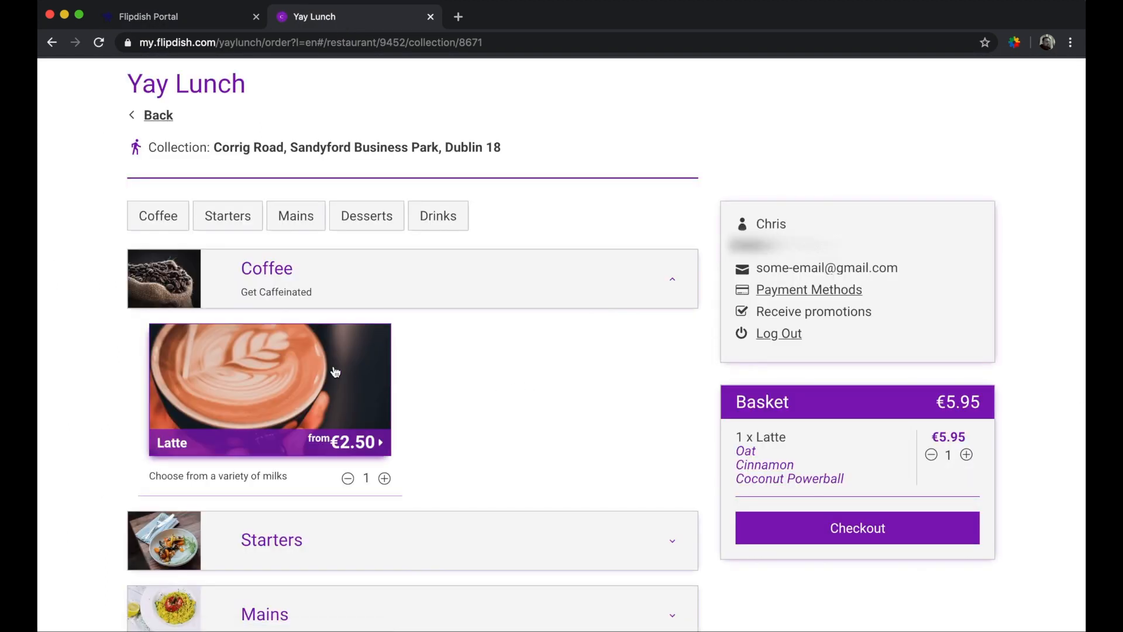
- On Yay Lunch, order a Latte with Semi-Skimmed milk and Chocolate to check the Anything Else? options
{"action": "left_click", "coordinate": [335, 373]}
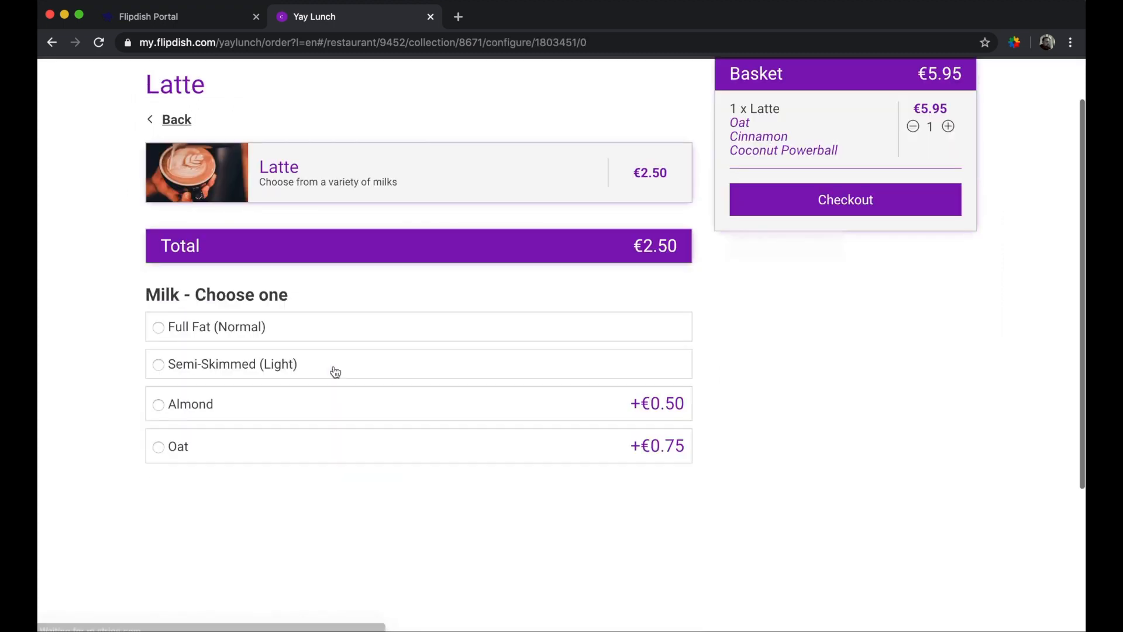
{"action": "left_click", "coordinate": [389, 368]}
{"action": "left_click", "coordinate": [351, 448]}
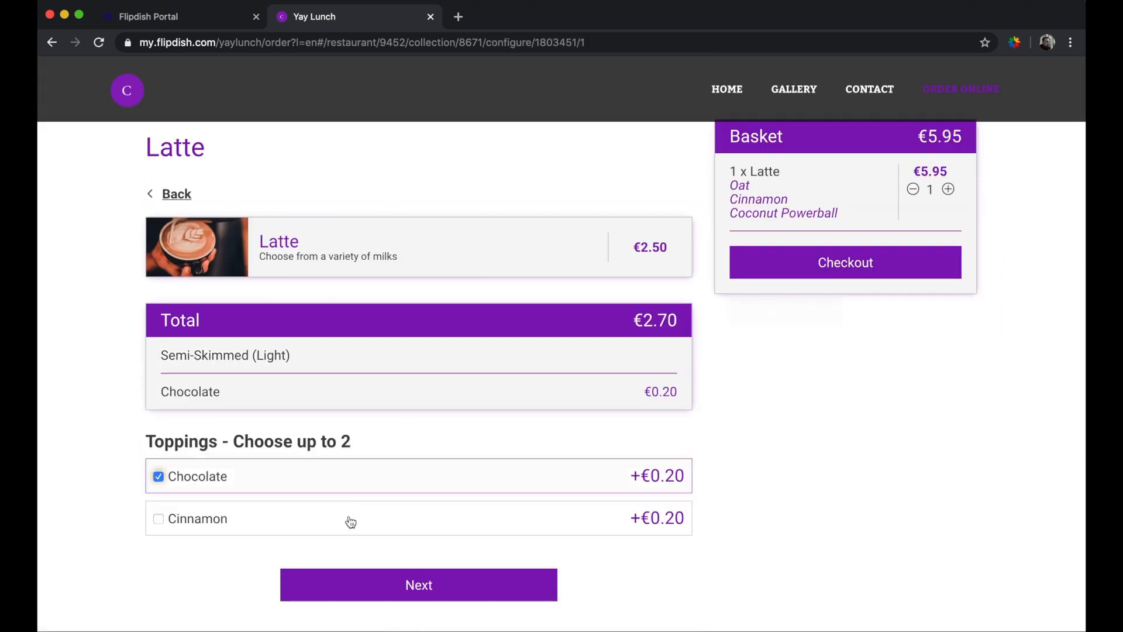
{"action": "left_click", "coordinate": [362, 575]}
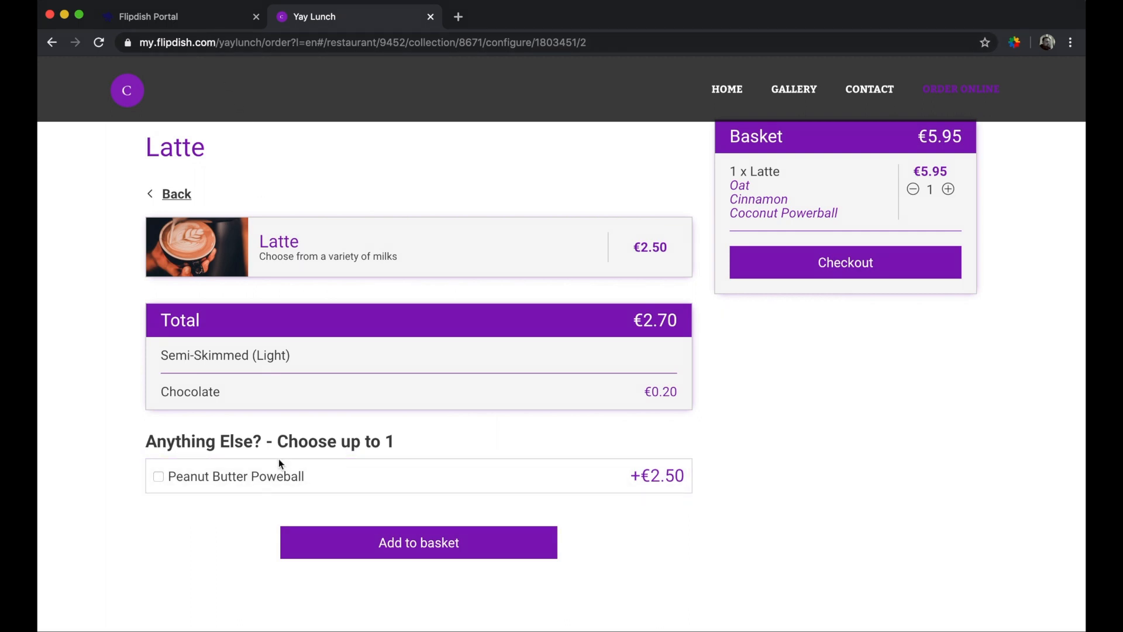
{"action": "left_click", "coordinate": [206, 22]}
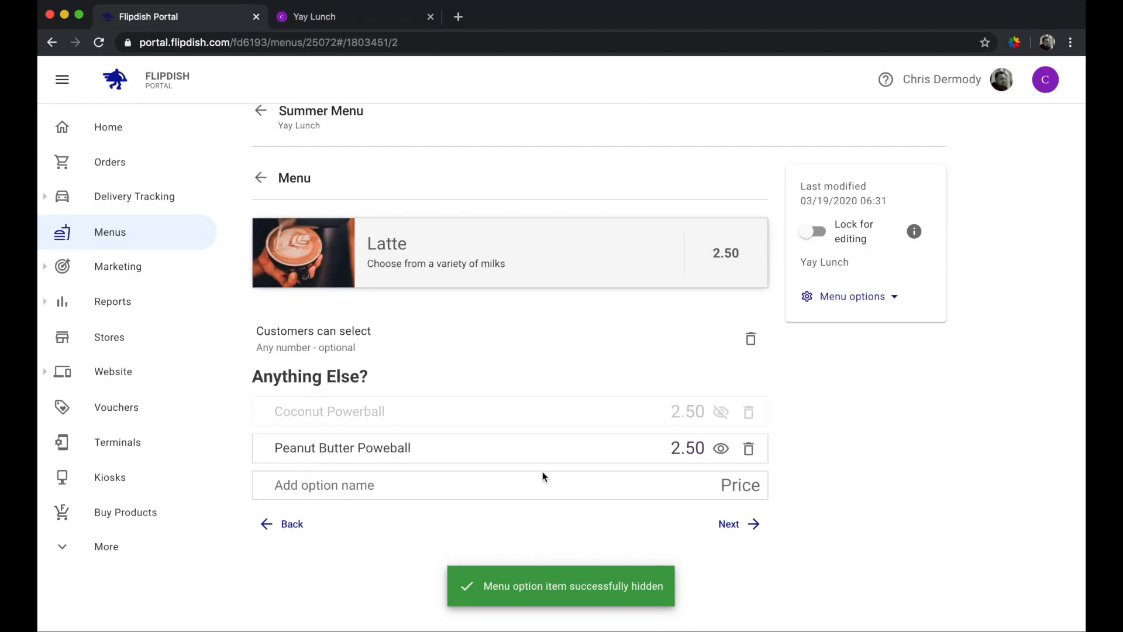
- Correct the option name 'Peanut Butter Poweball' to 'Peanut Butter Powerball'
{"action": "left_click", "coordinate": [392, 447]}
{"action": "type", "text": "r"}
{"action": "left_click", "coordinate": [870, 463]}
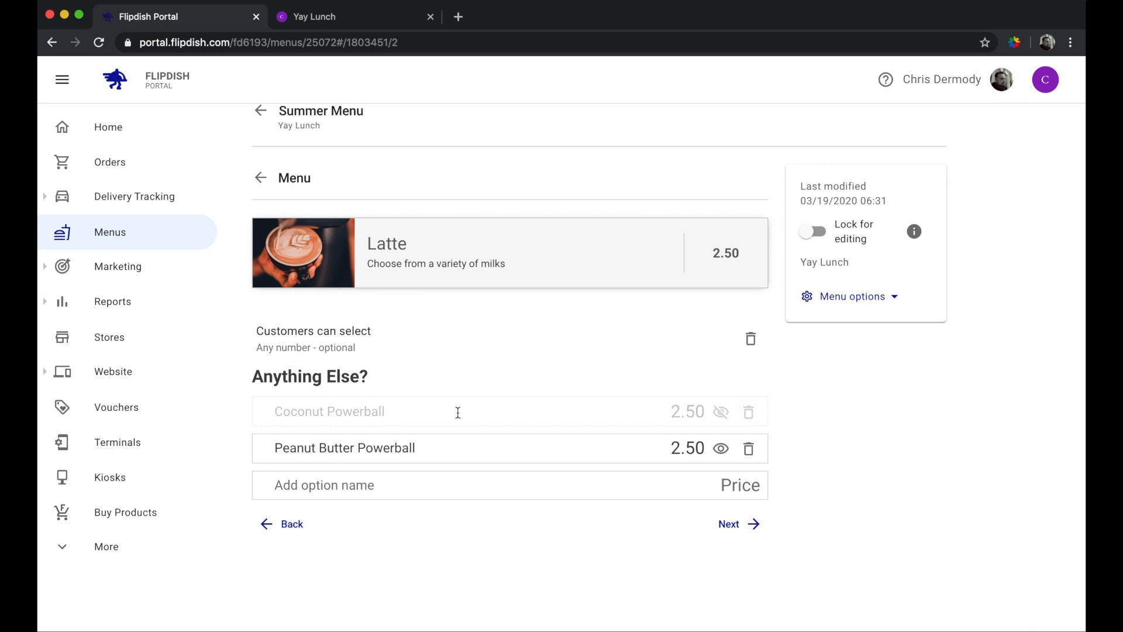
- Delete the Coconut Powerball option and keep the selection rule as any number, optional
{"action": "left_click", "coordinate": [753, 414]}
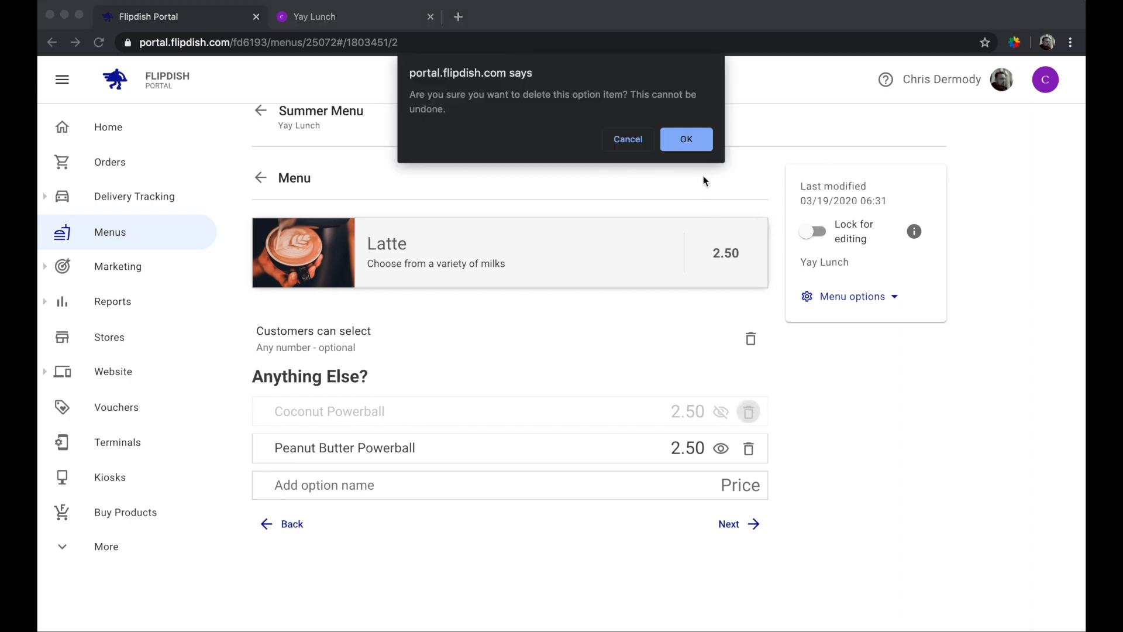
{"action": "left_click", "coordinate": [687, 141]}
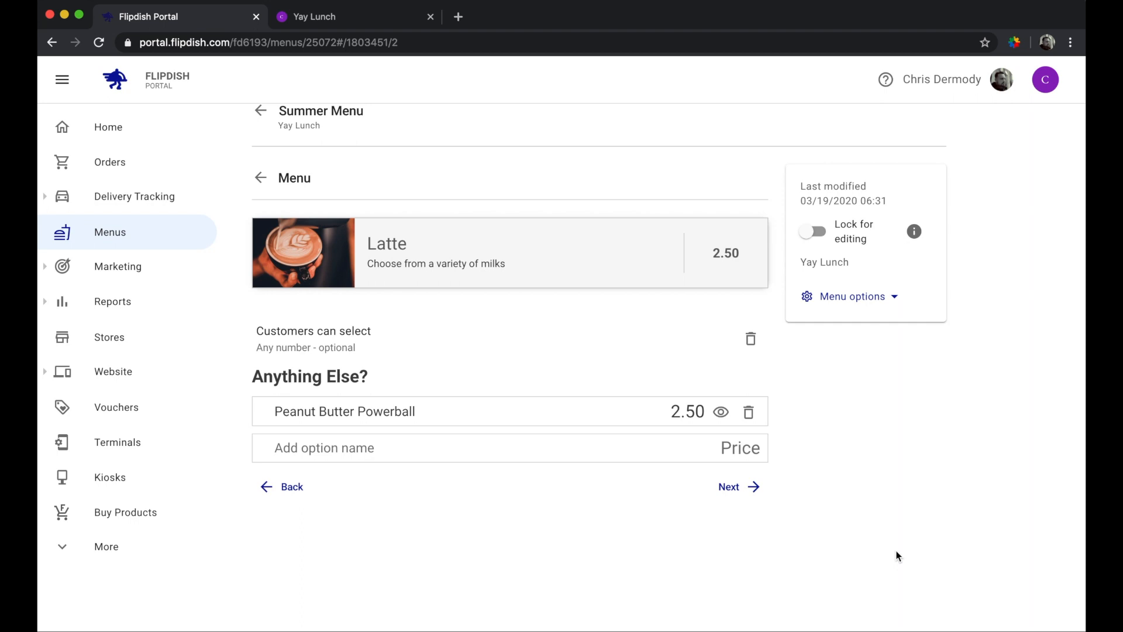
{"action": "left_click", "coordinate": [335, 344]}
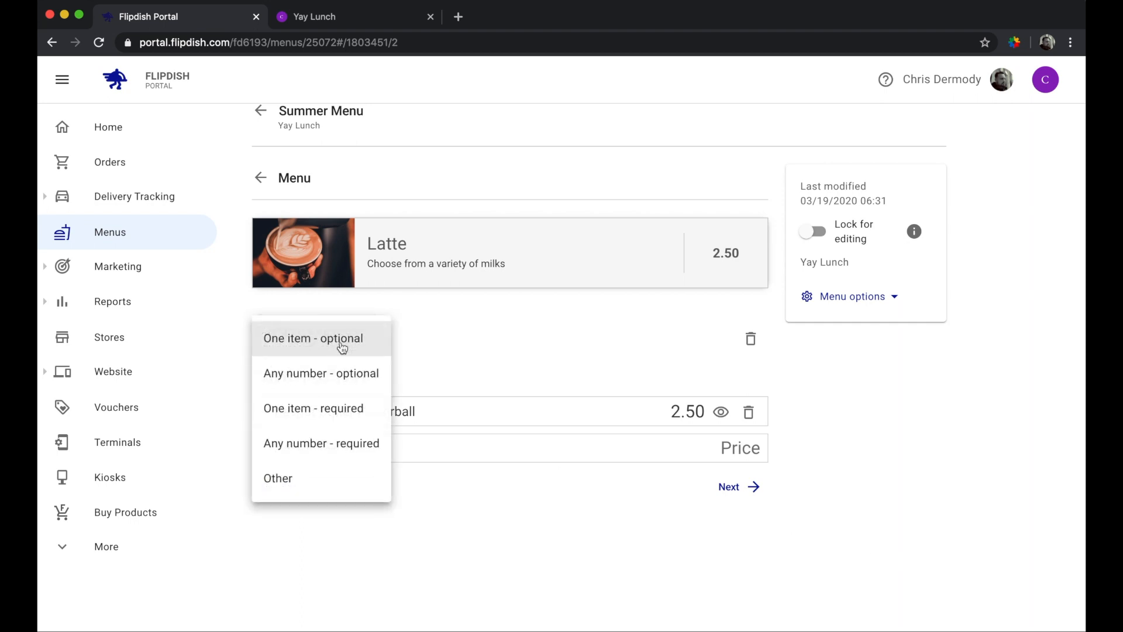
{"action": "left_click", "coordinate": [857, 406]}
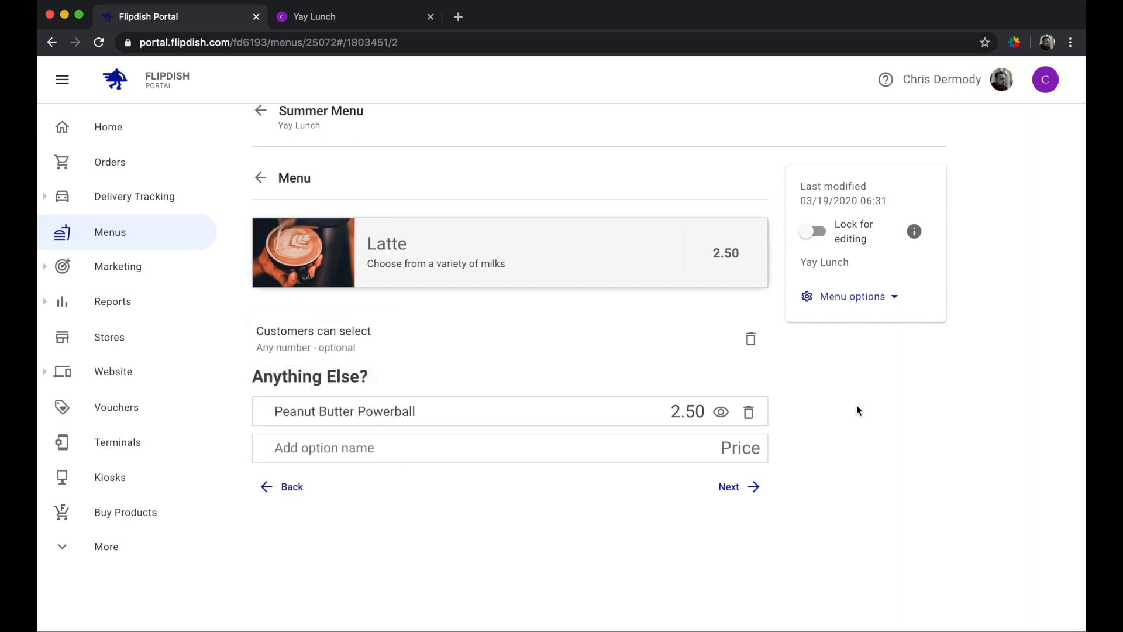